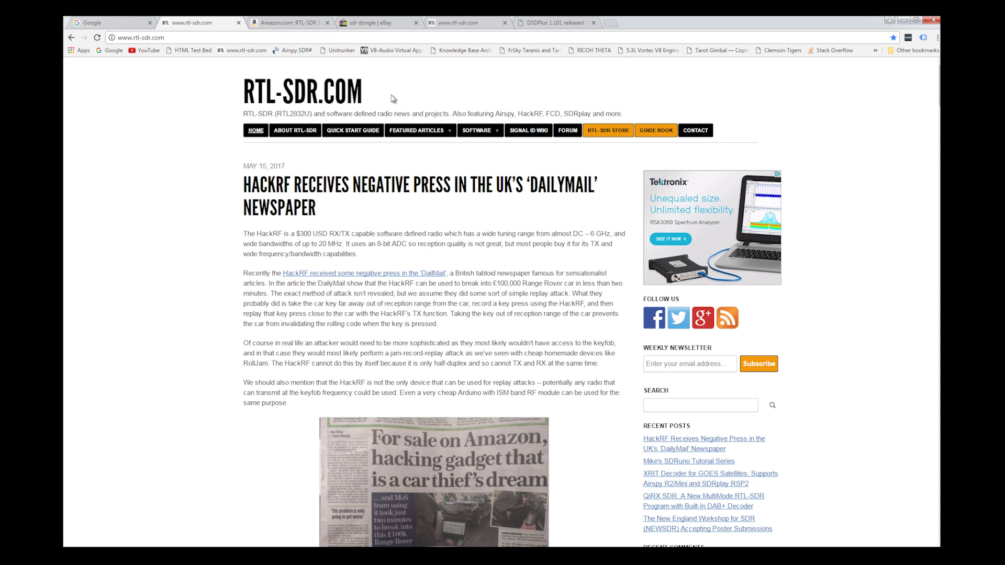
Open the RTL-SDR Quick Start Guide and scroll through its SDR# and Zadig setup steps
mouse_move(407, 134)
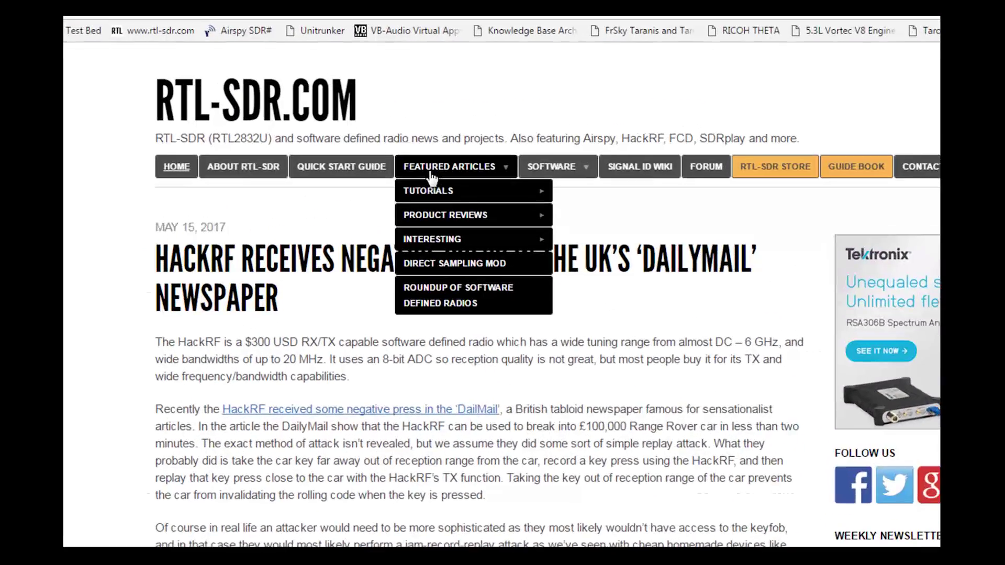
left_click(341, 167)
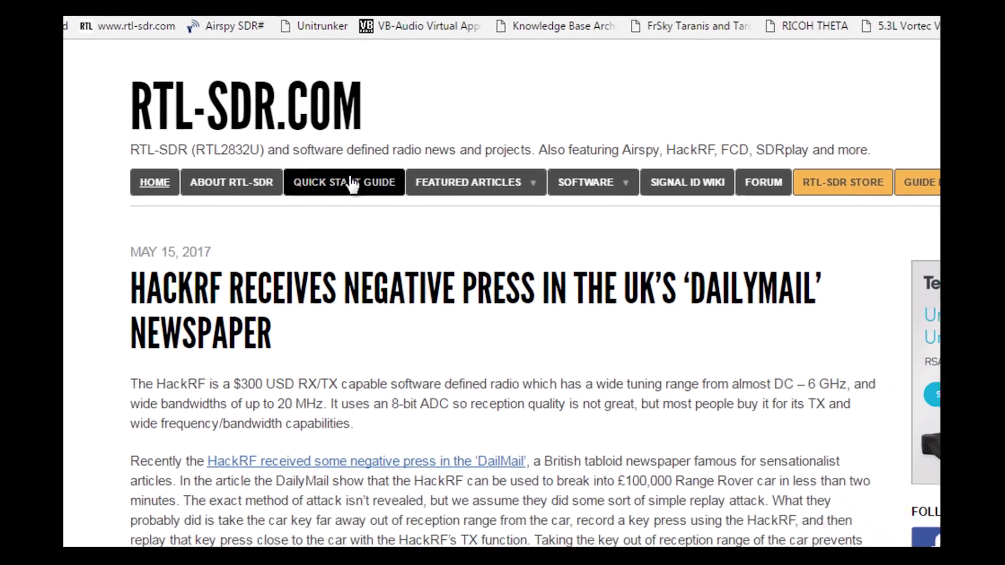
scroll(83, 309, "down", 3)
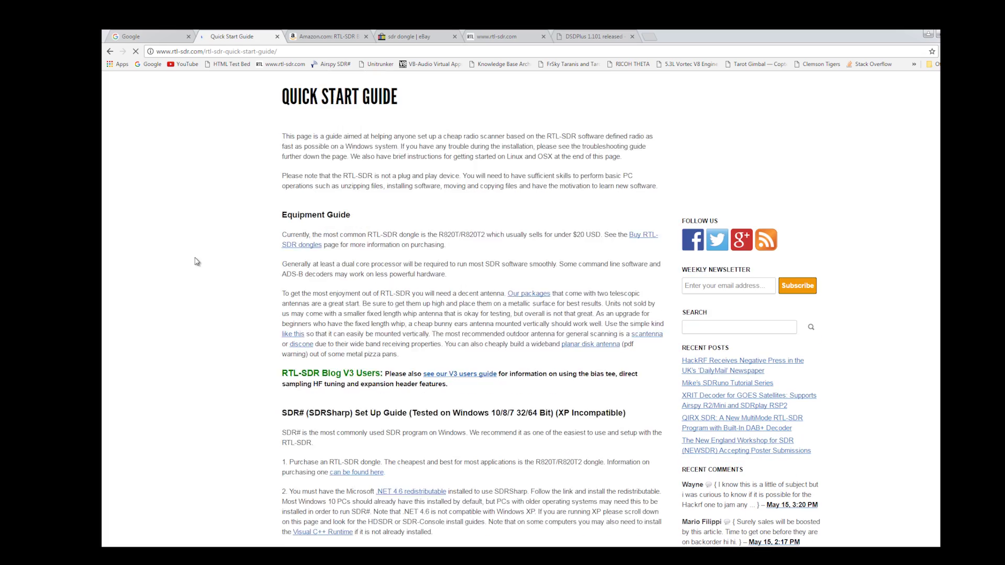
scroll(199, 260, "down", 6)
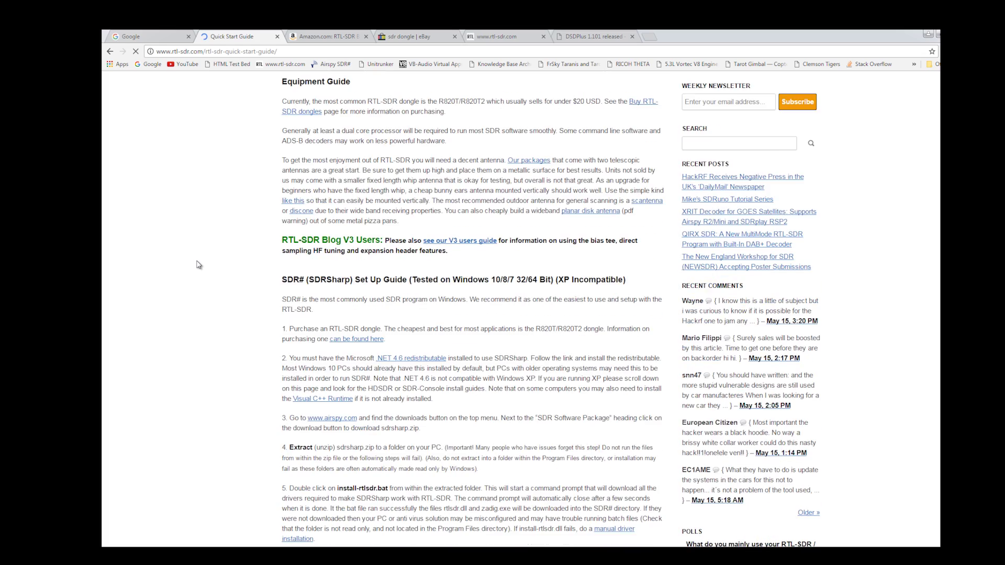
scroll(199, 263, "down", 8)
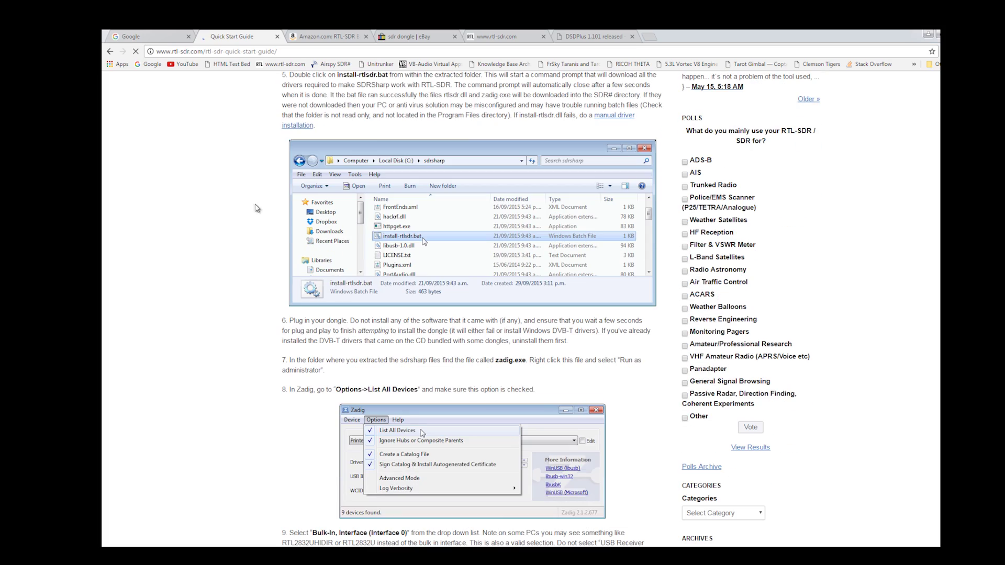
scroll(267, 314, "down", 3)
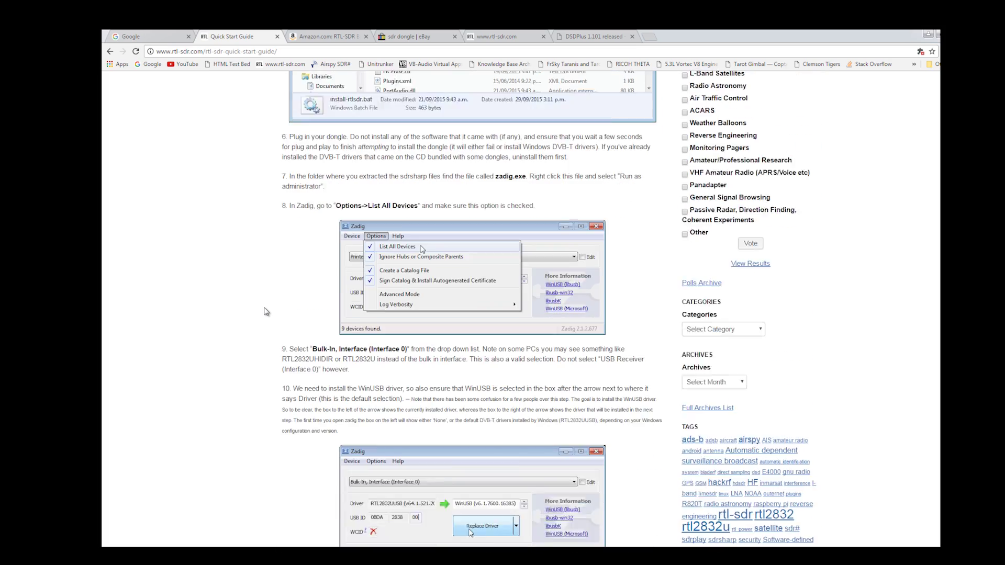
scroll(264, 311, "down", 4)
scroll(261, 311, "up", 9)
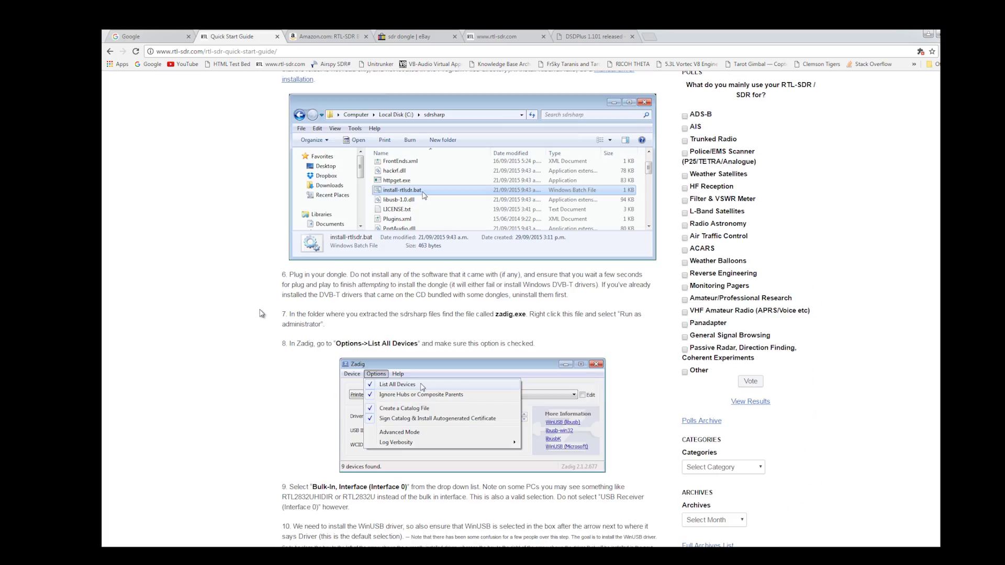
scroll(261, 313, "up", 6)
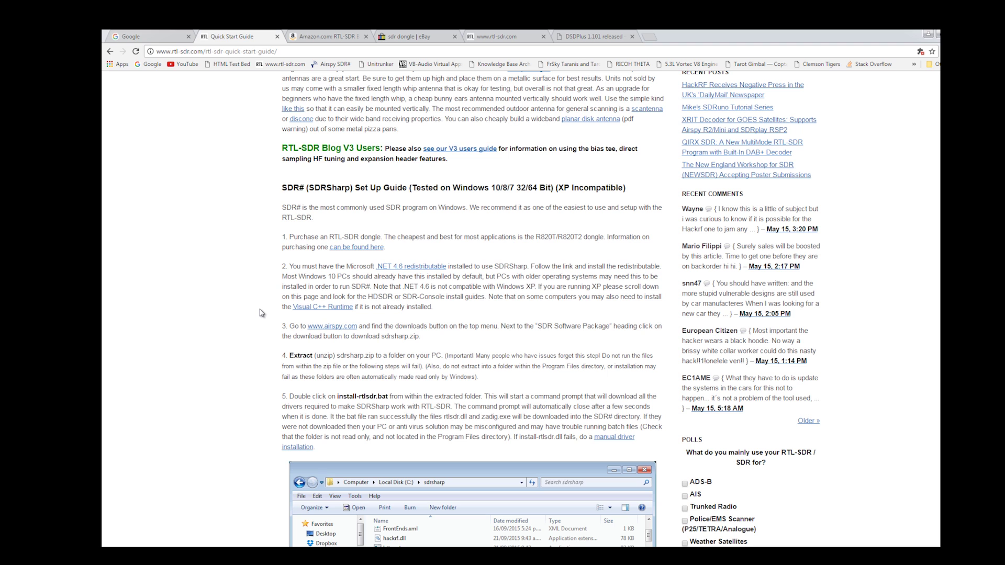
scroll(262, 313, "up", 2)
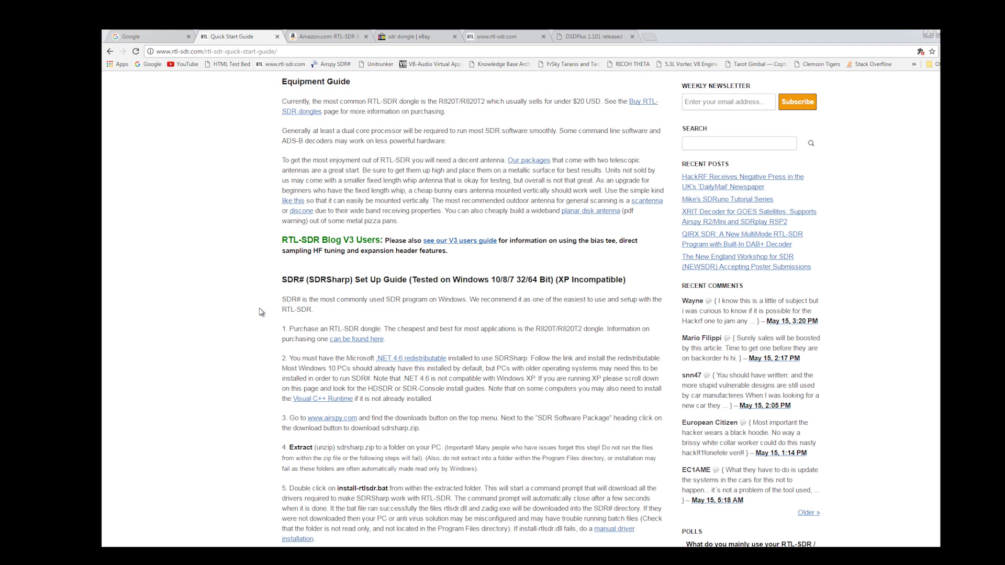
scroll(261, 312, "up", 2)
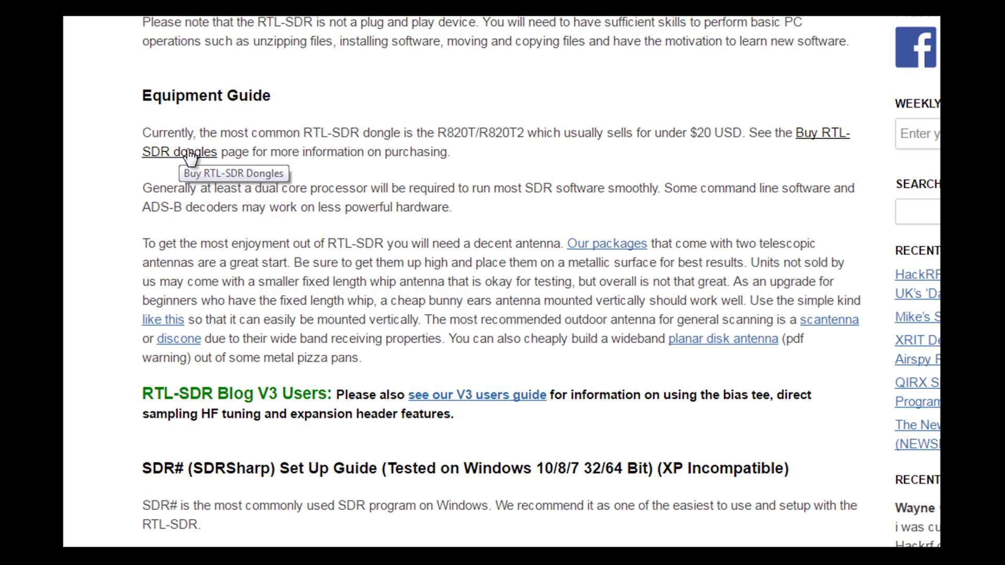
Open the Buy RTL-SDR Dongles page and scroll down through it
left_click(190, 153)
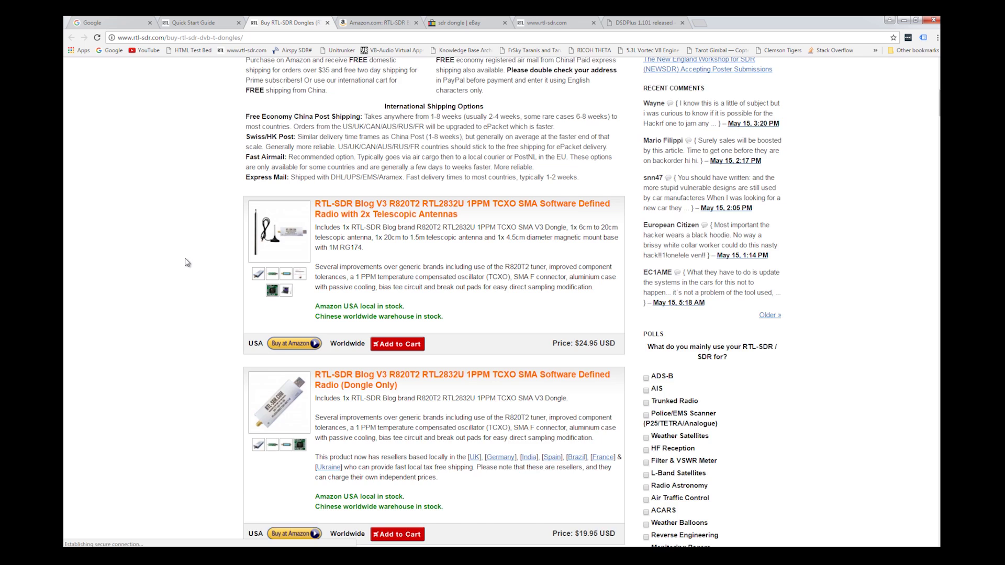
scroll(610, 262, "down", 2)
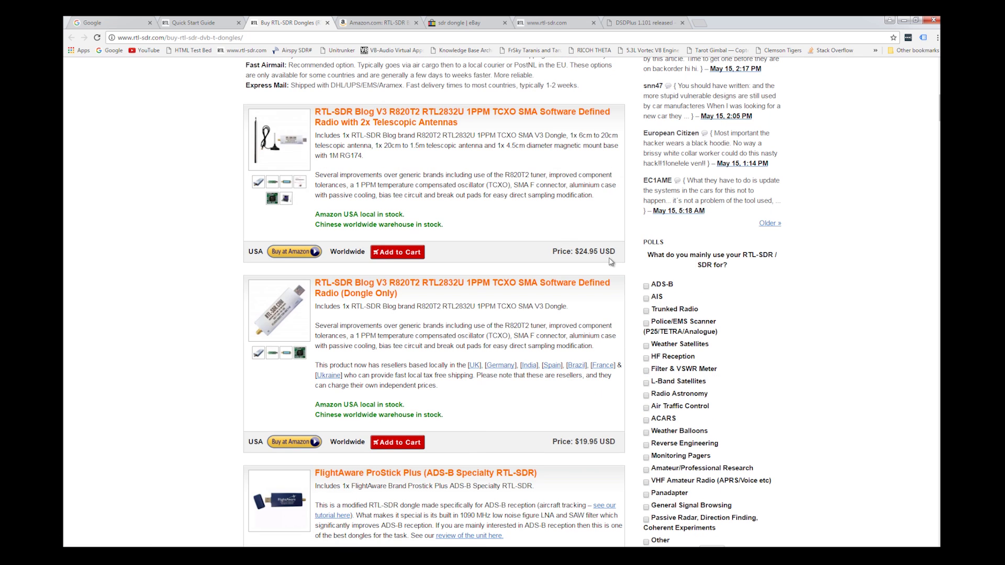
scroll(601, 276, "down", 3)
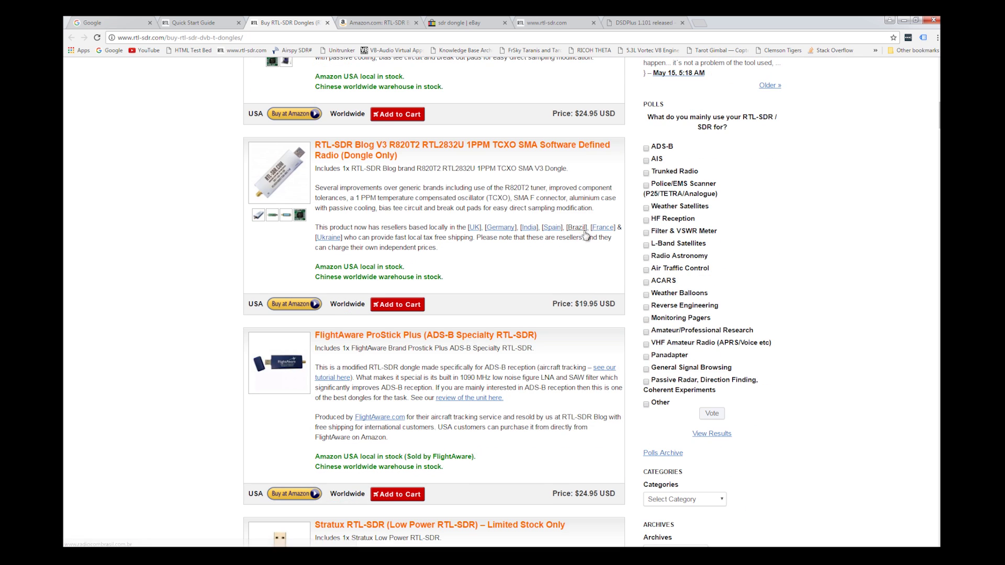
scroll(573, 321, "down", 3)
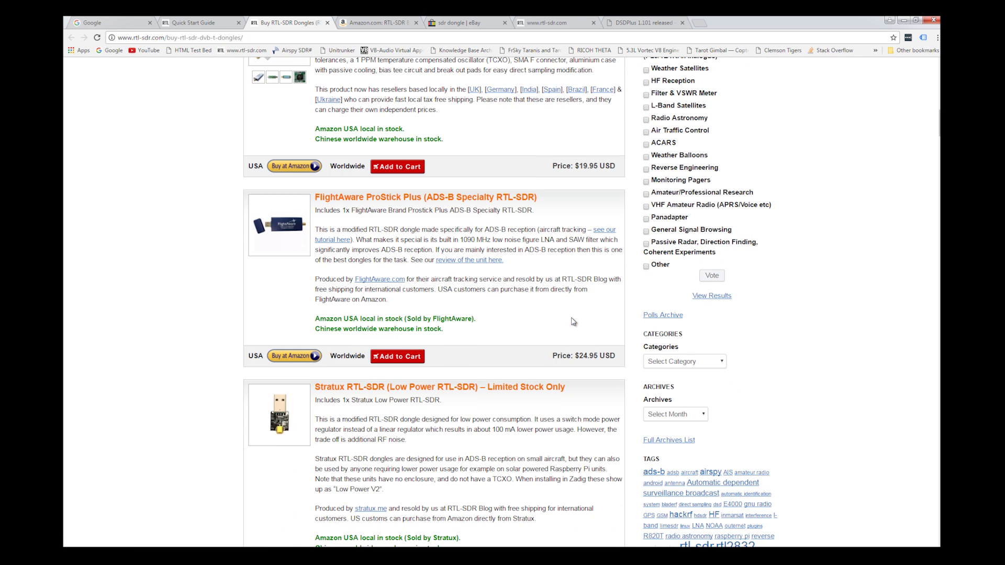
Compare the eBay and Amazon dongle listings, then close the eBay sdr dongle tab
left_click(459, 23)
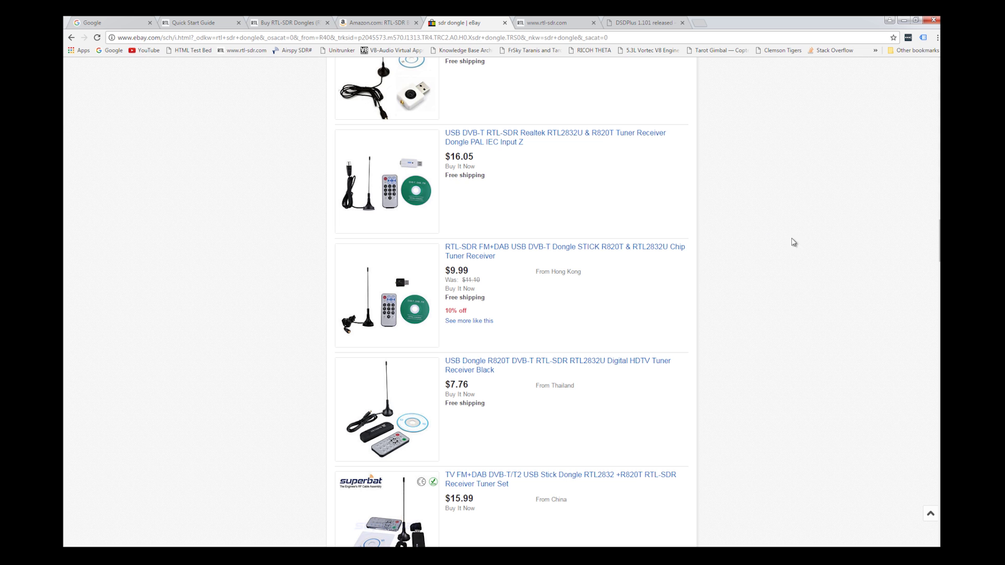
left_click(386, 23)
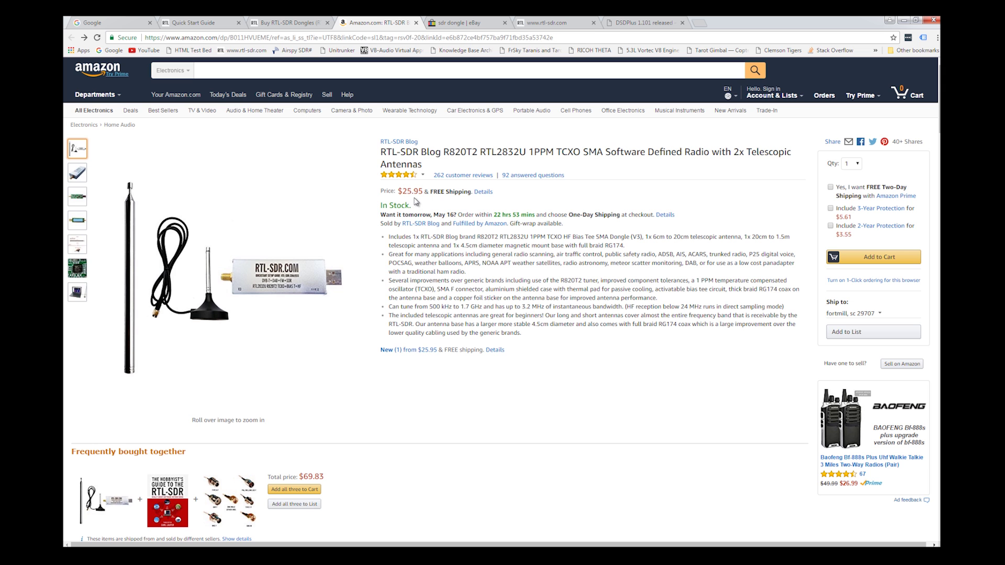
mouse_move(178, 209)
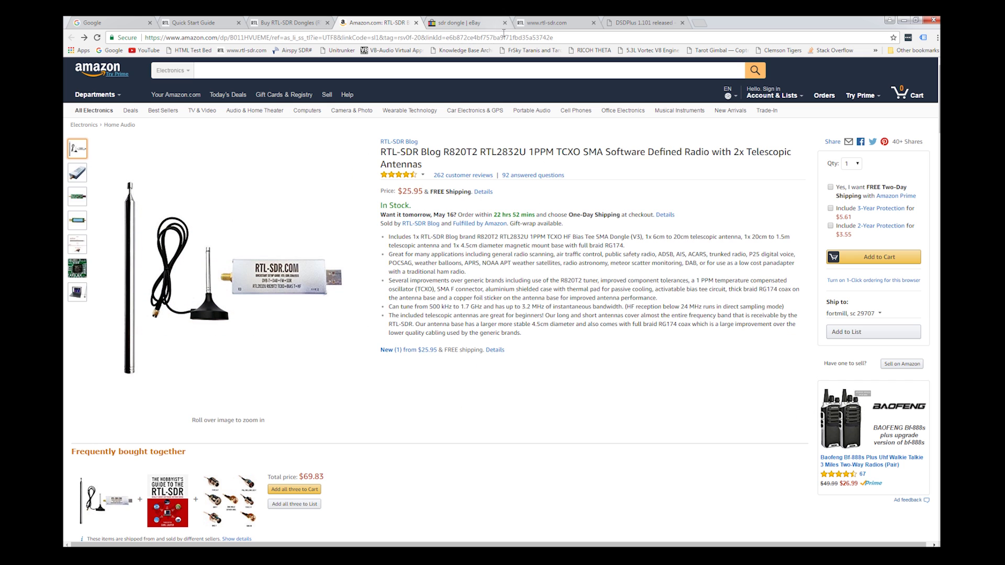
left_click(561, 25)
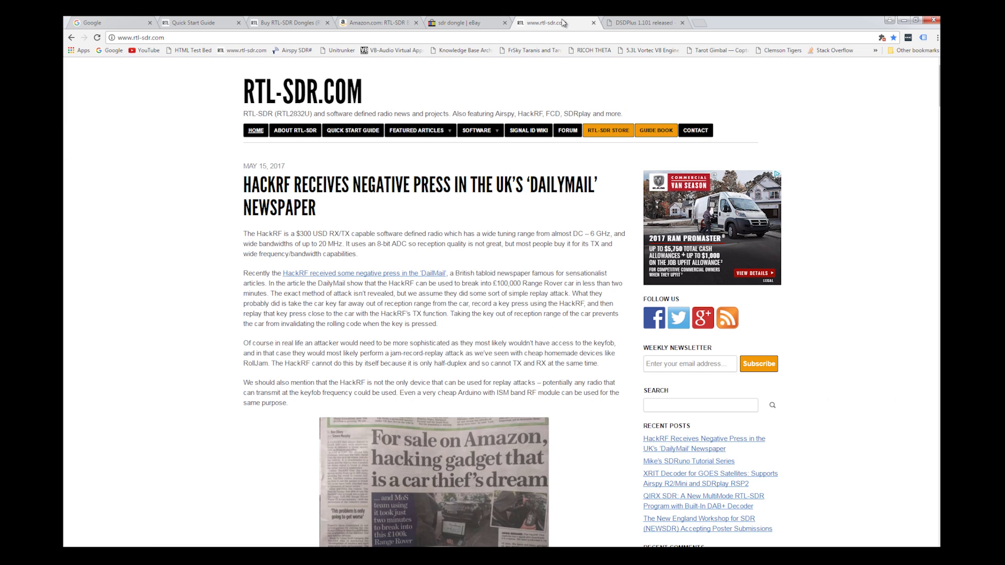
left_click(461, 24)
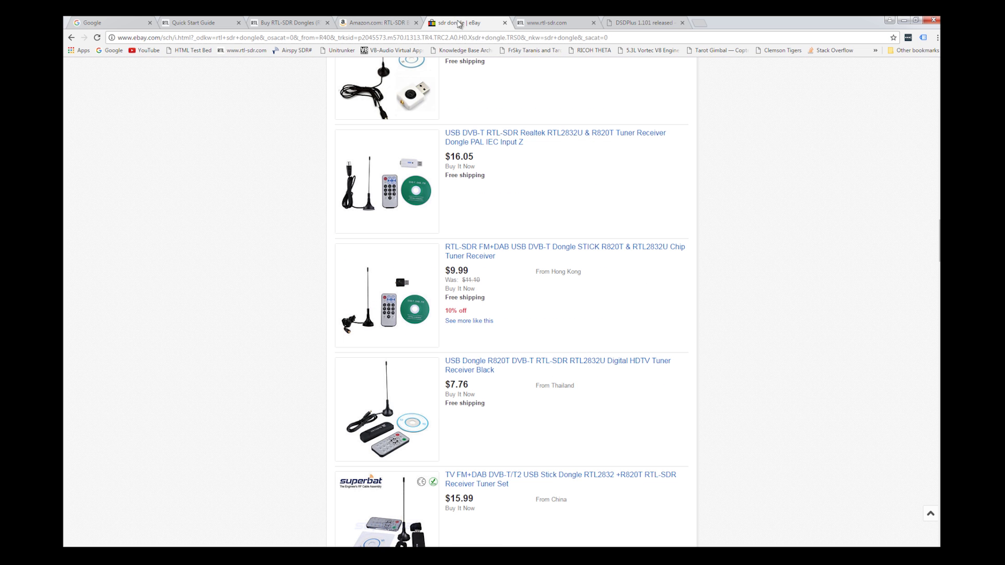
left_click(504, 23)
Return to the Buy RTL-SDR Dongles page, scroll it, and close that tab
left_click(376, 23)
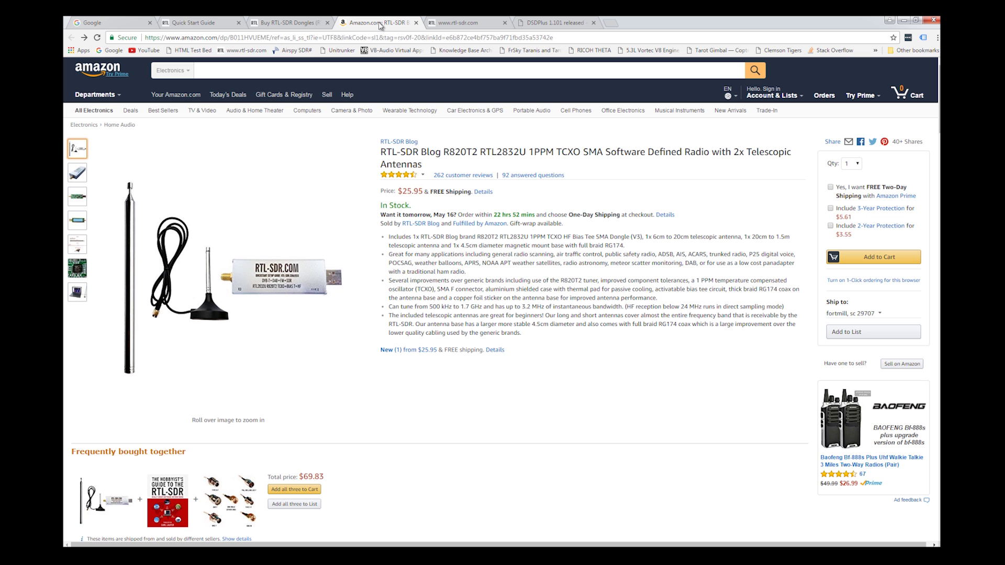
left_click(288, 23)
left_click(286, 24)
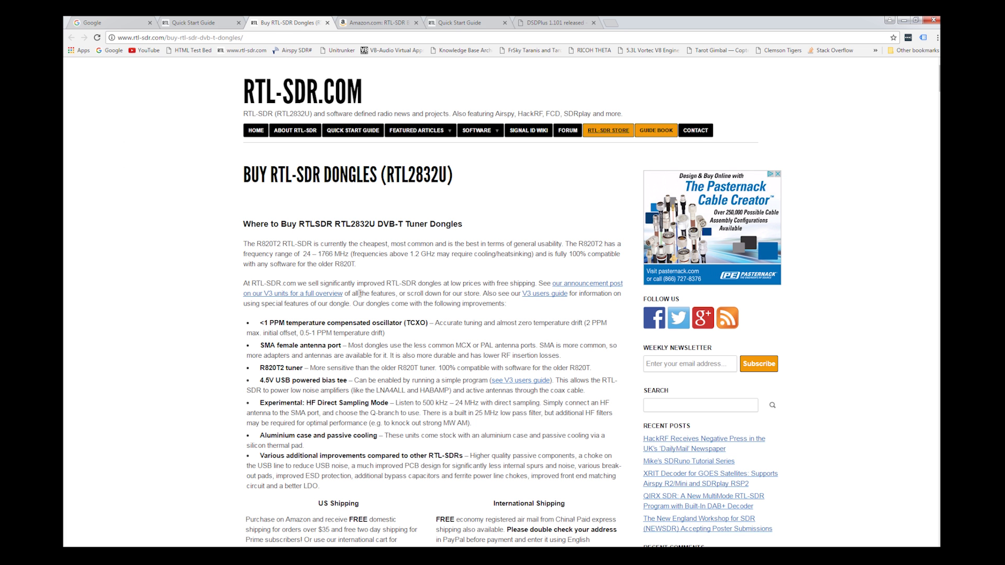
scroll(359, 294, "down", 15)
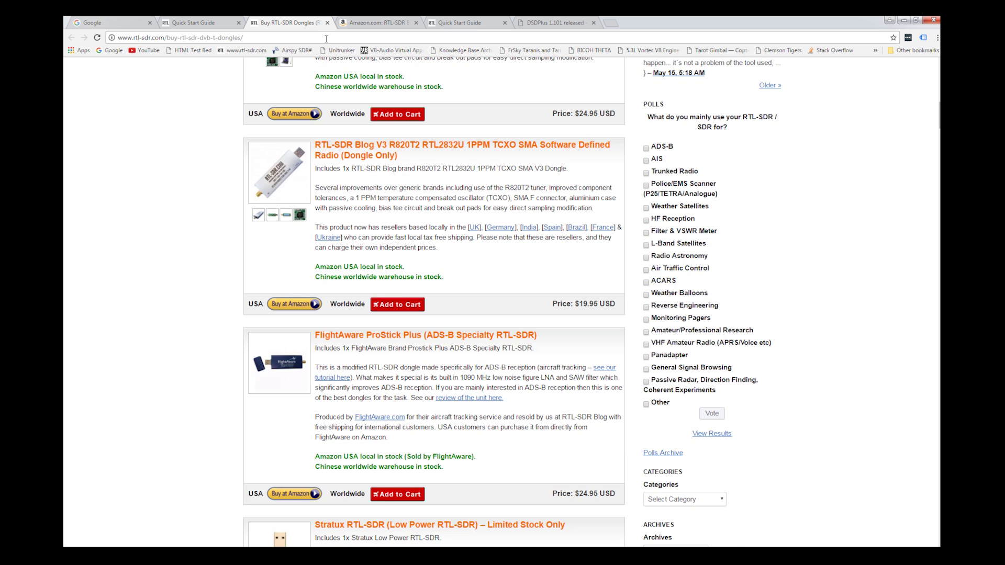
left_click(327, 24)
Close the Amazon tab and download sdrsharp-x64.zip (SDR# for Windows x64) from Airspy's Download page
left_click(327, 24)
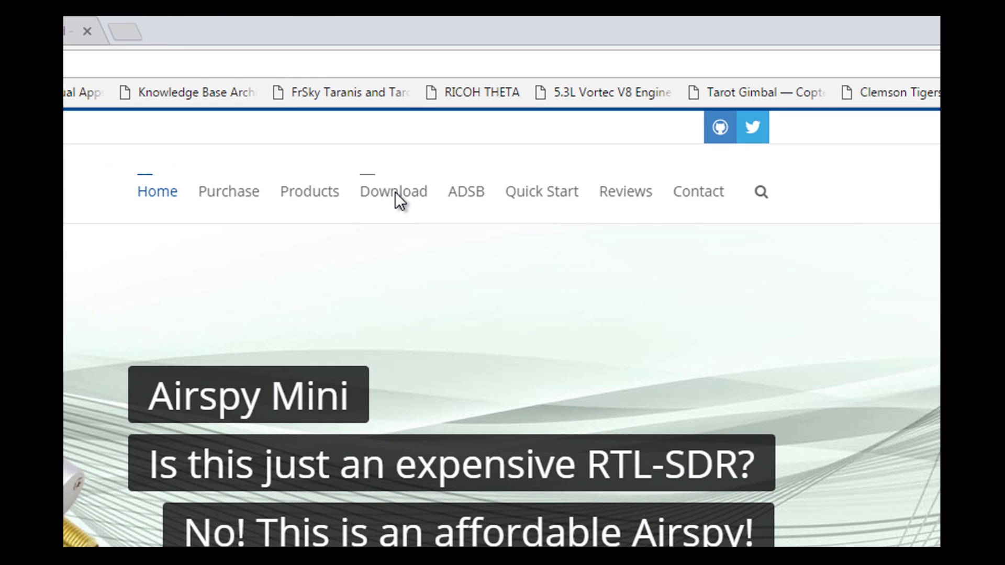
left_click(395, 193)
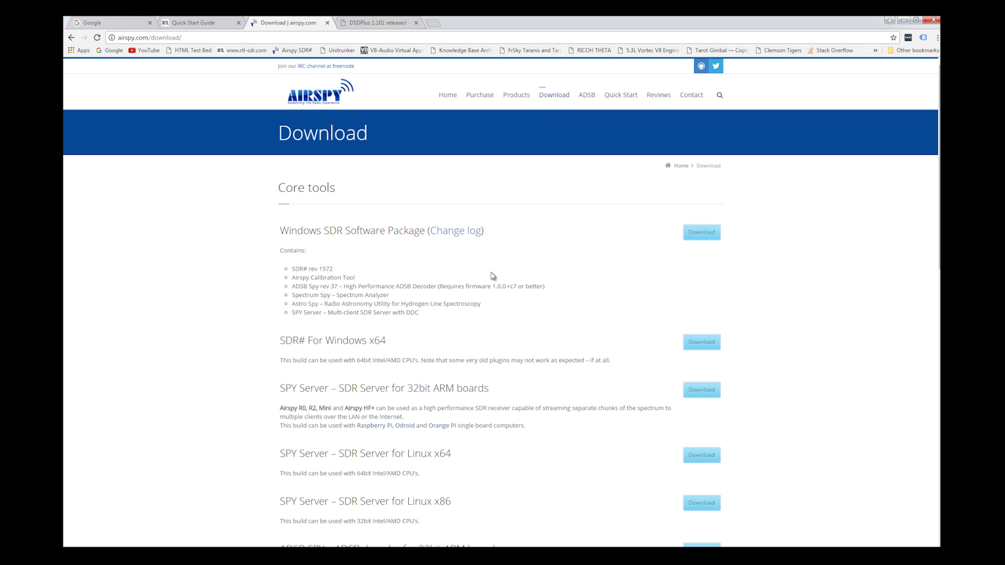
scroll(213, 338, "down", 1)
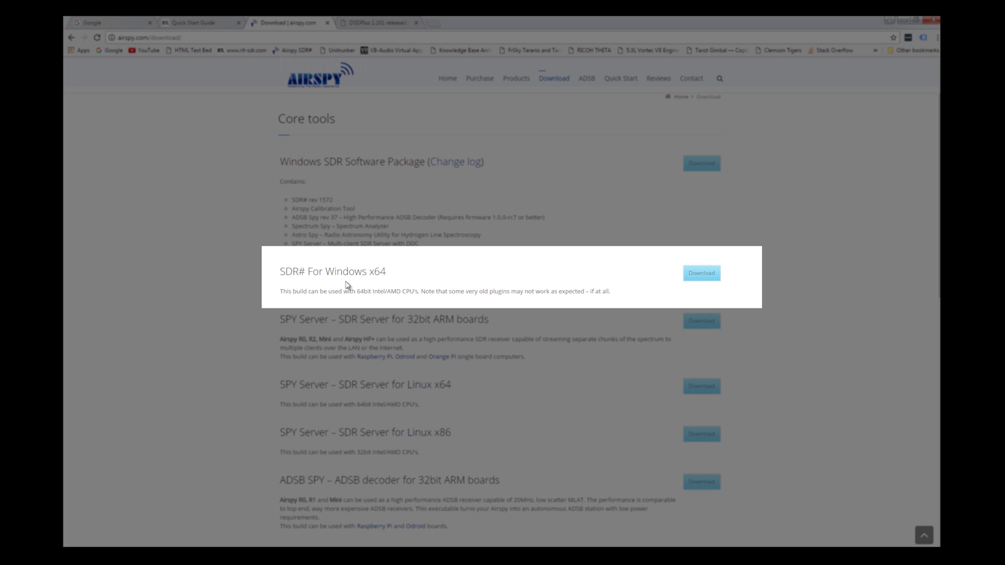
left_click(705, 276)
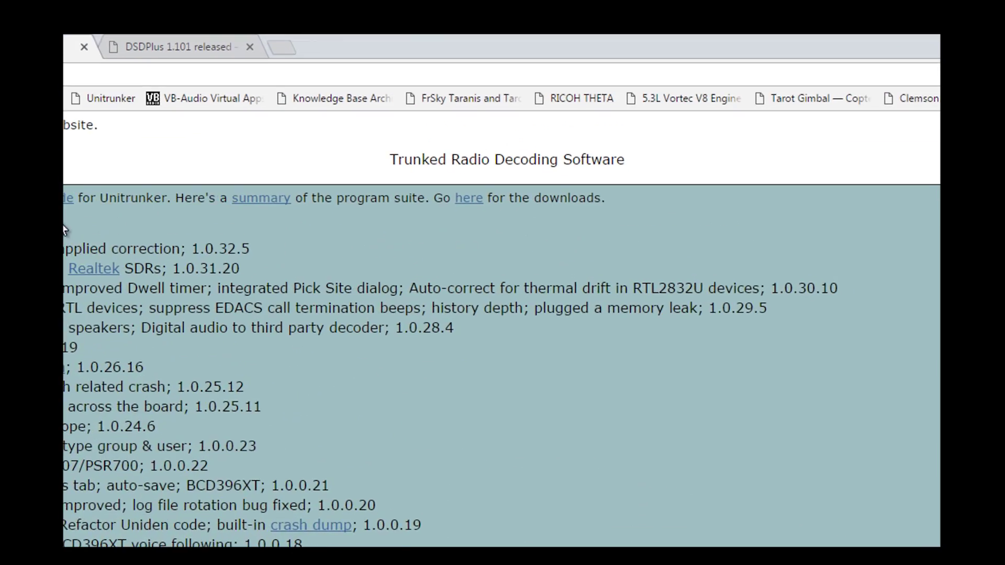
Open the Unitrunker download index and download UniTrunker-1.0.32.7.msi
double_click(411, 294)
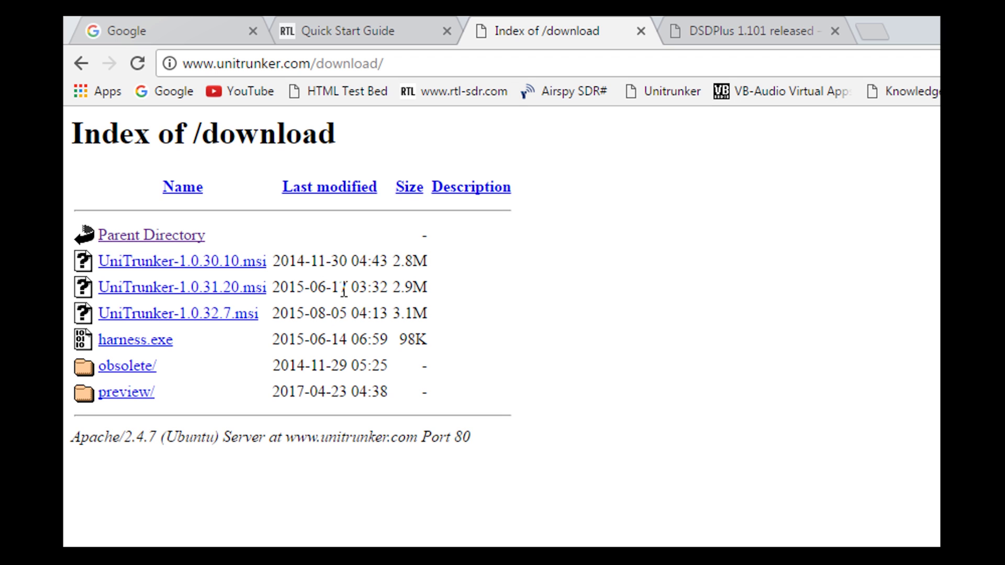
left_click(211, 316)
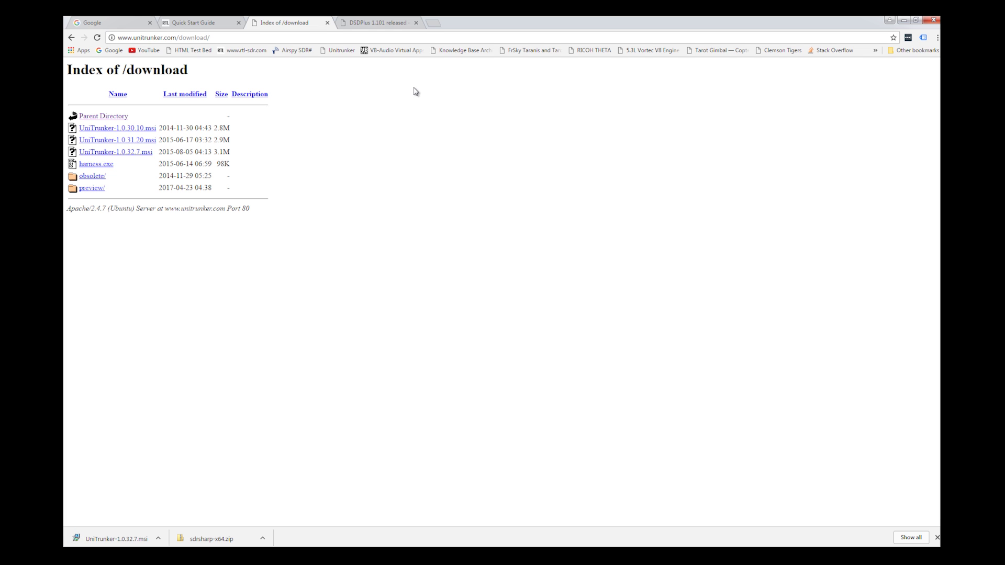
Go to the VB-Audio Virtual Apps site and download the VB-CABLE driver pack zip
left_click(387, 51)
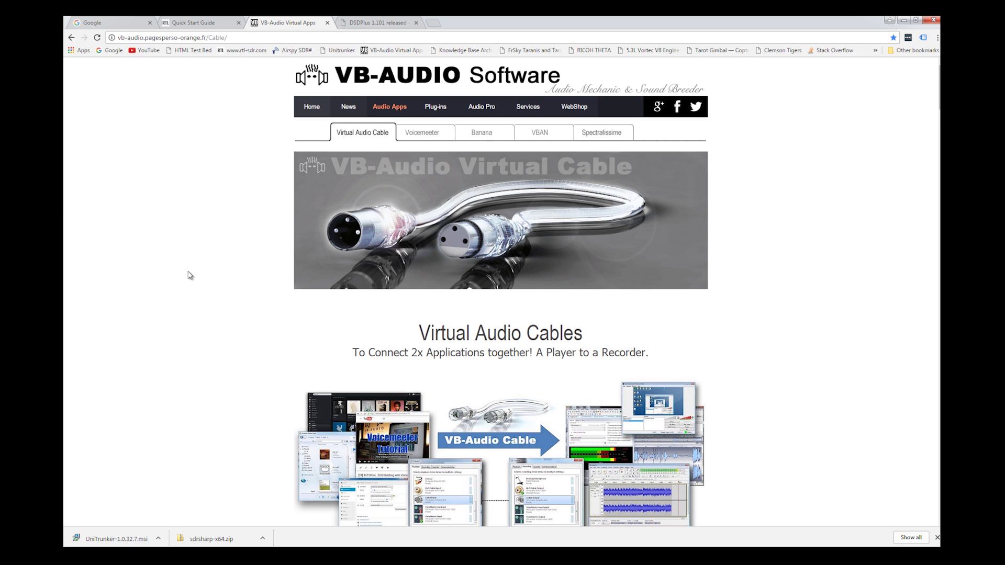
scroll(190, 275, "down", 5)
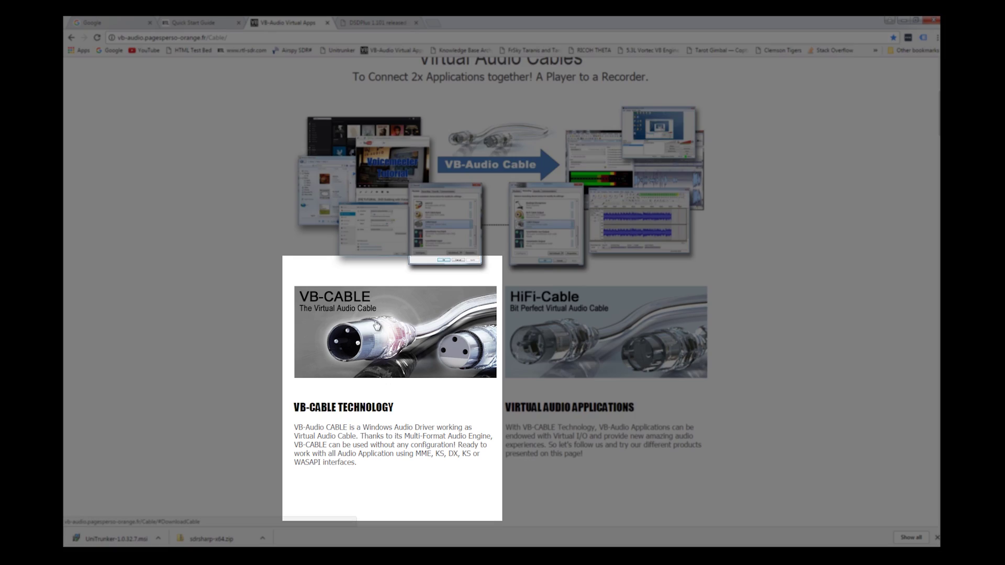
left_click(375, 326)
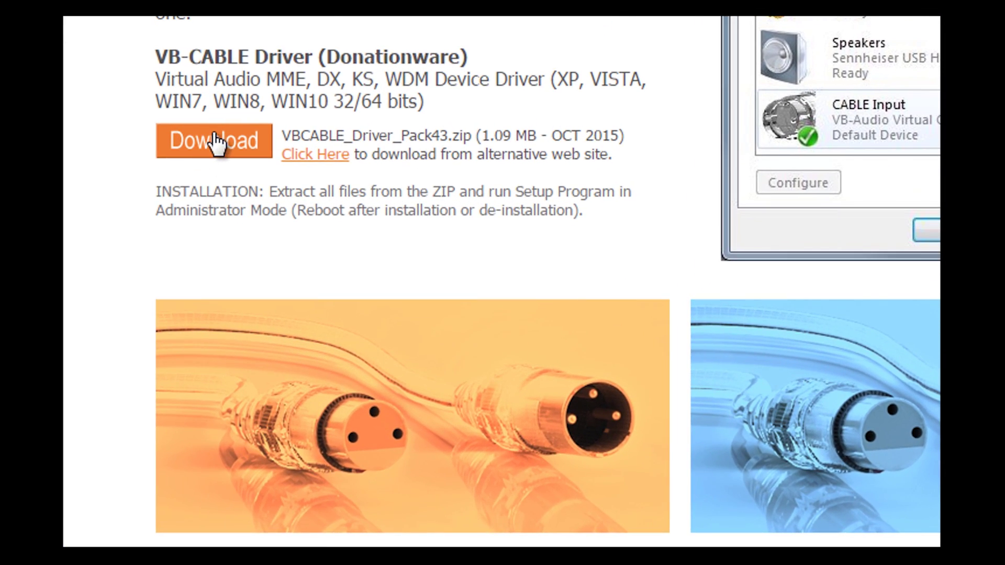
left_click(215, 142)
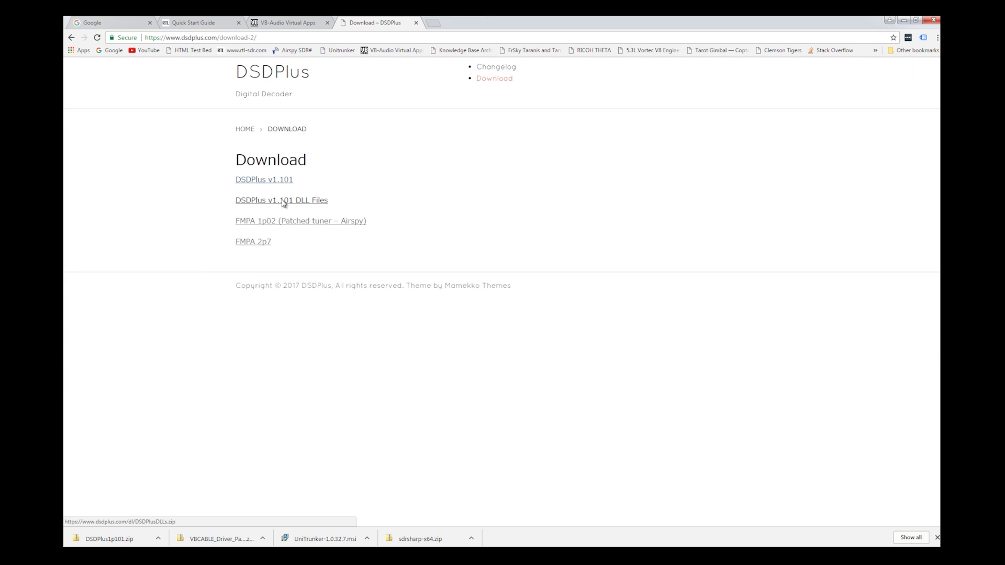
Download DSDPlusDLLs.zip via the 'DSDPlus v1.101 DLL Files' link
left_click(283, 202)
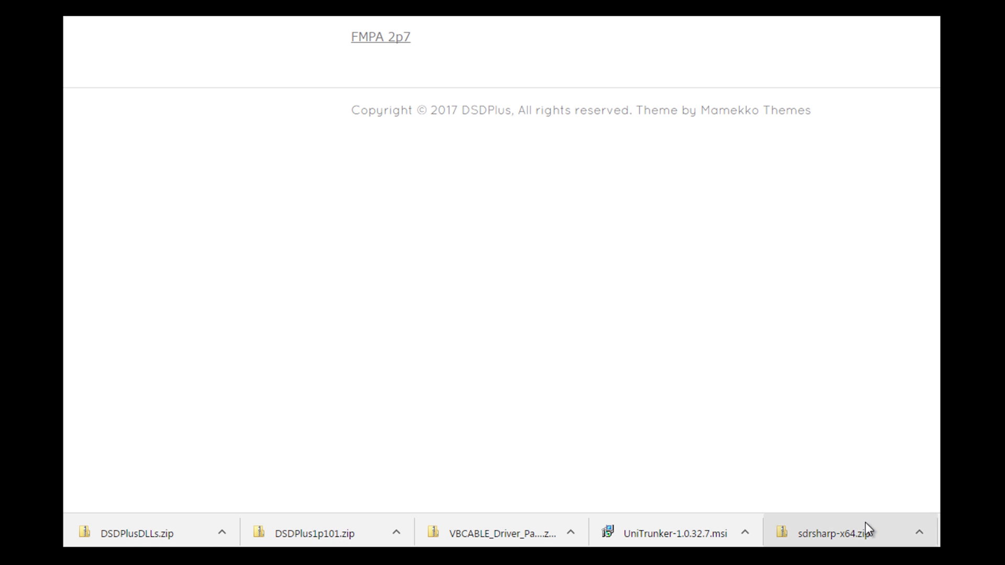
Open Chrome's downloads list with Ctrl+J and show DSDPlusDLLs.zip in its Downloads folder
key("ctrl+j")
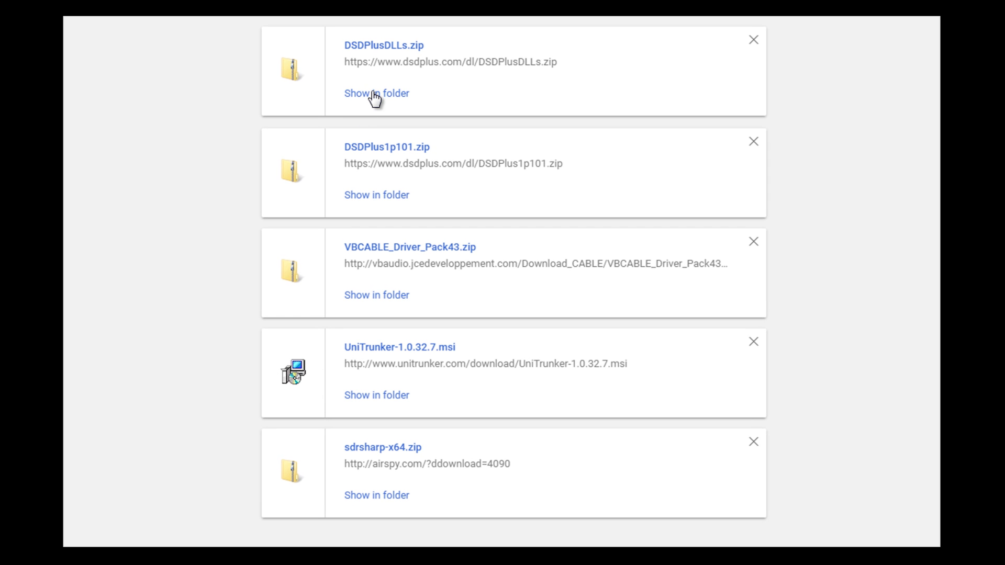
left_click(374, 94)
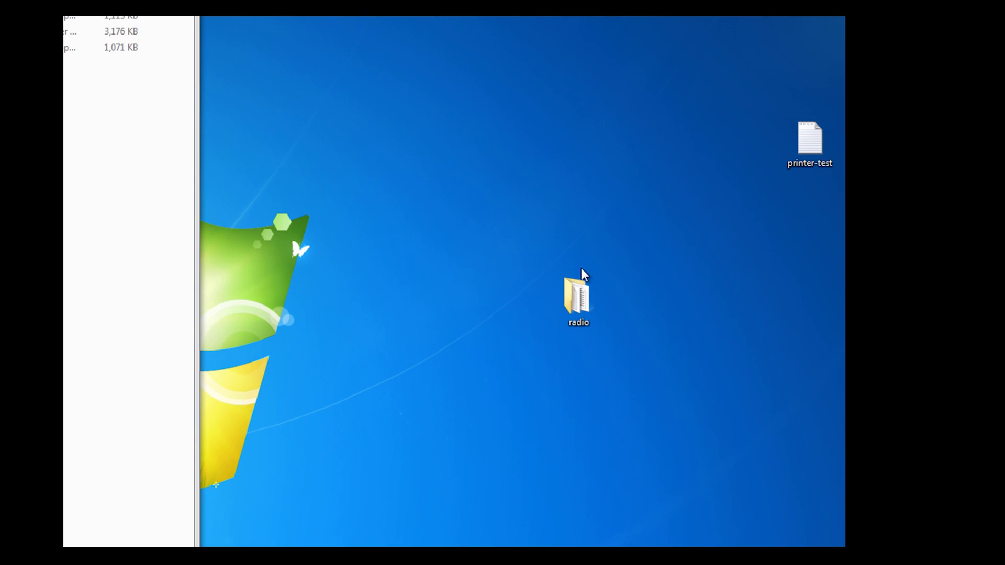
left_click(589, 308)
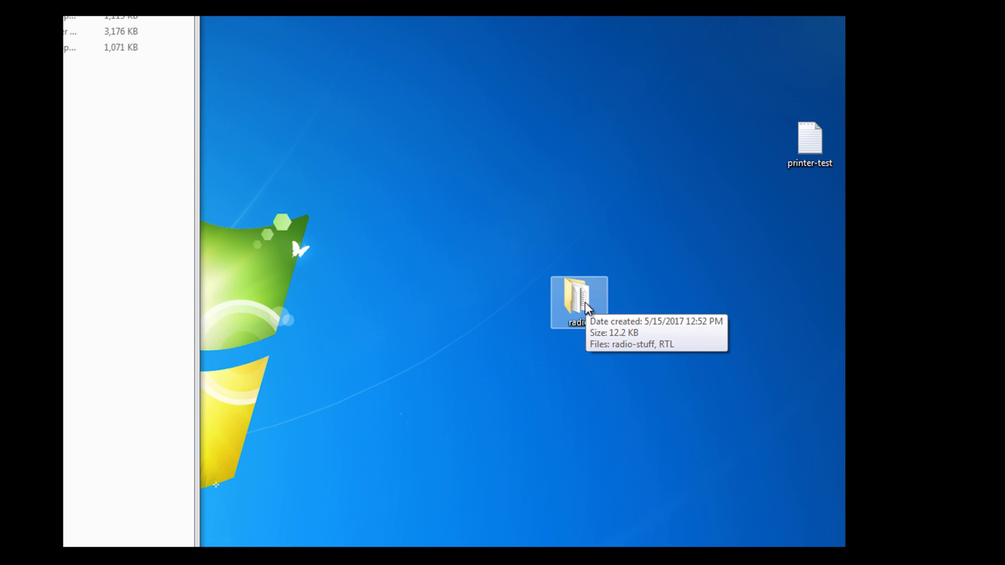
left_click(451, 103)
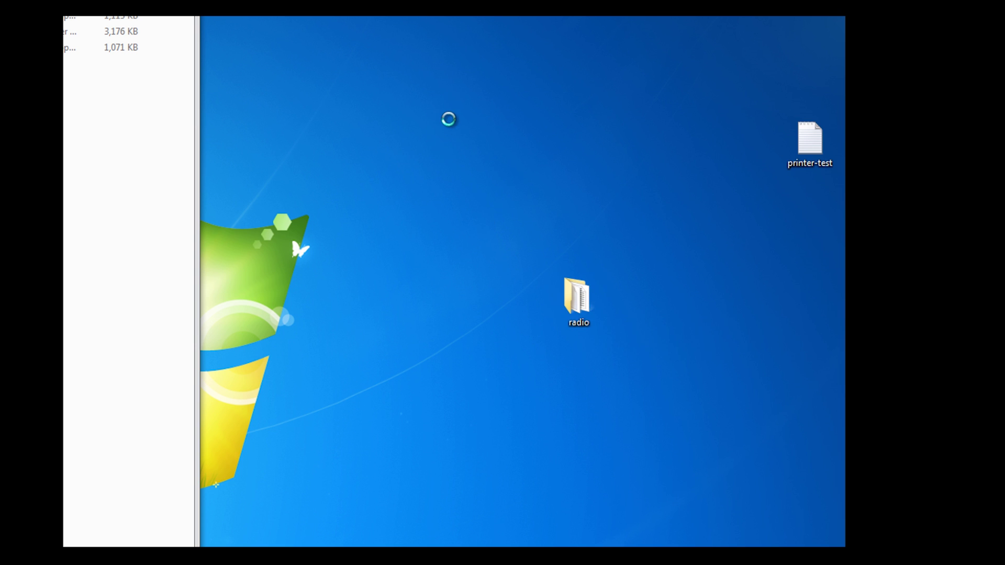
right_click(448, 120)
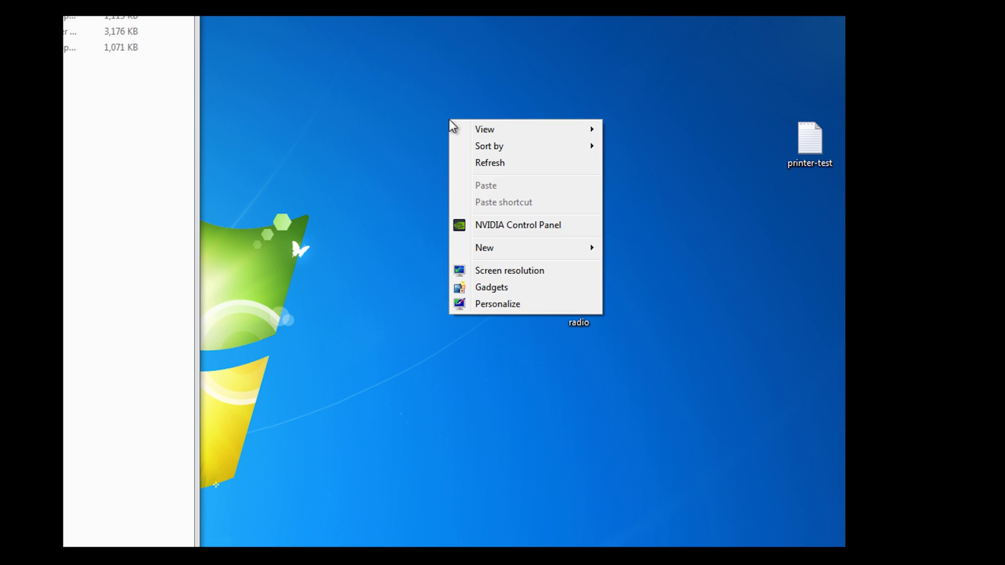
mouse_move(539, 258)
left_click(637, 247)
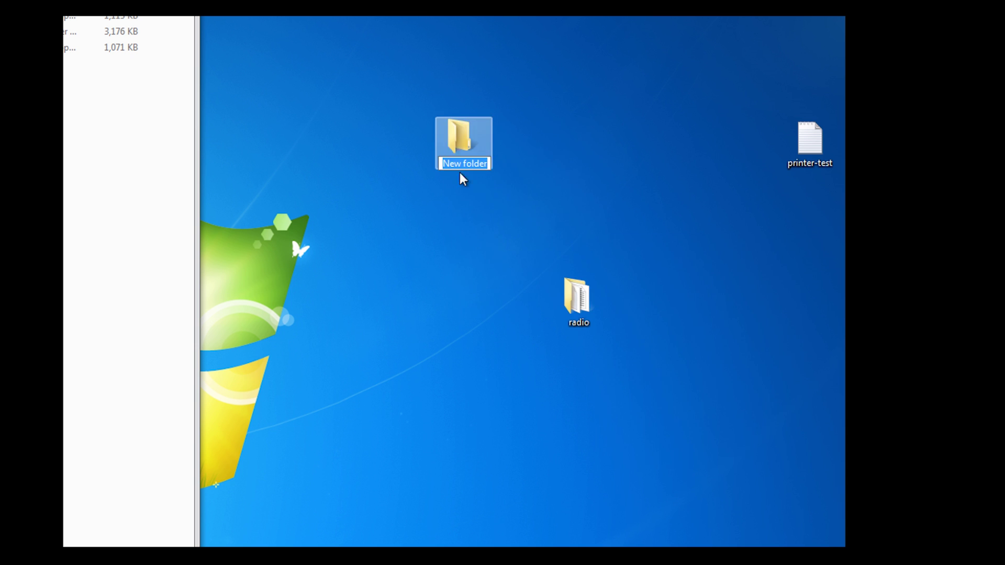
left_click_drag(473, 144, 659, 556)
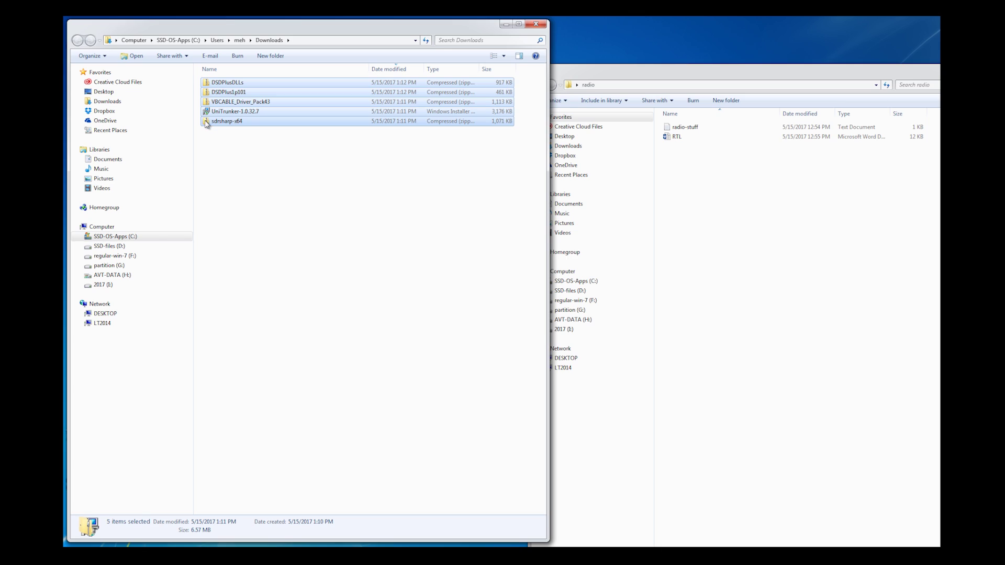
Drag the five downloaded SDR files from Downloads into the radio folder, then clear the selection
left_click_drag(208, 123, 786, 289)
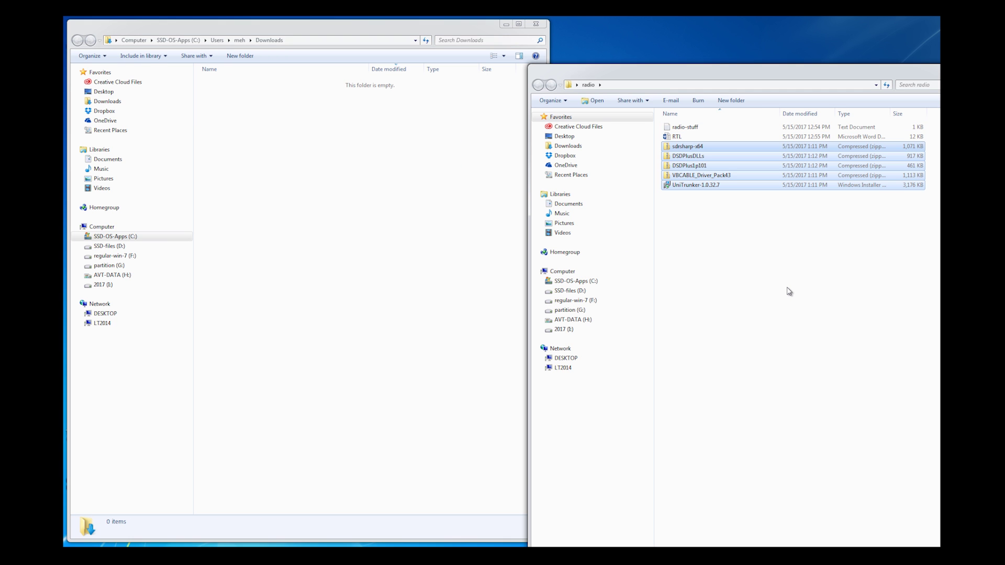
left_click(767, 253)
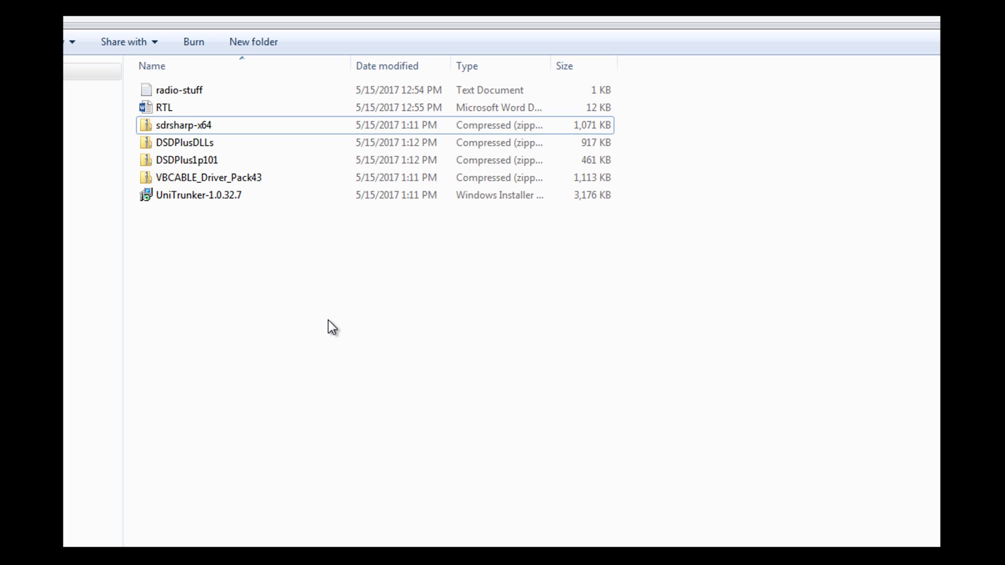
Extract All from the sdrsharp-x64 zip into a sdrsharp-x64 folder in radio, then close the opened window
right_click(147, 125)
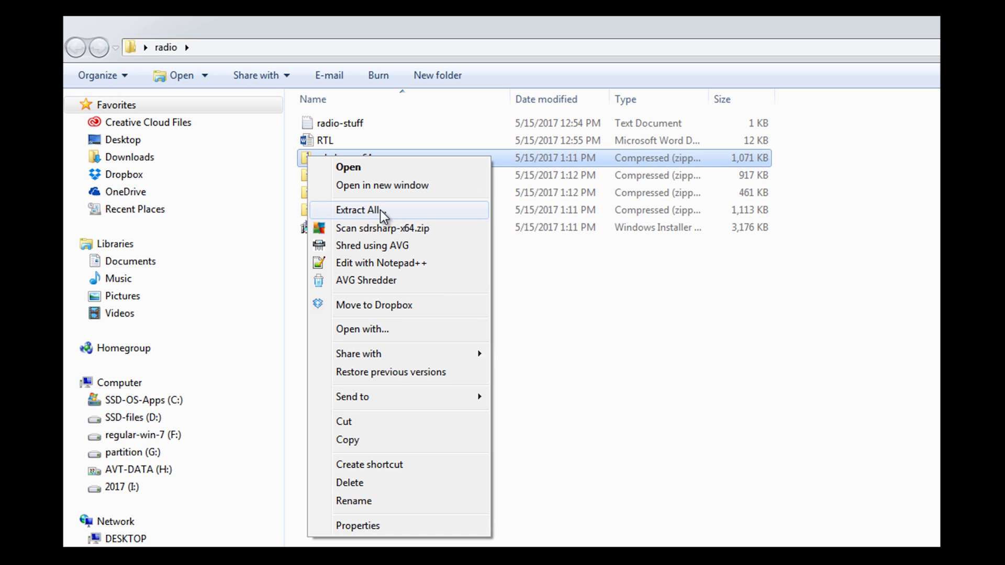
left_click(379, 210)
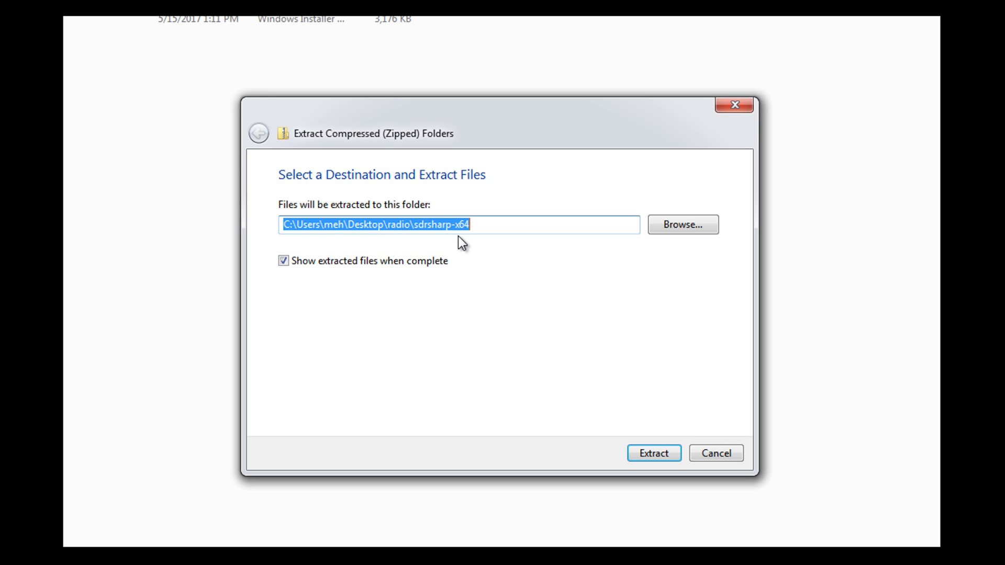
left_click(658, 453)
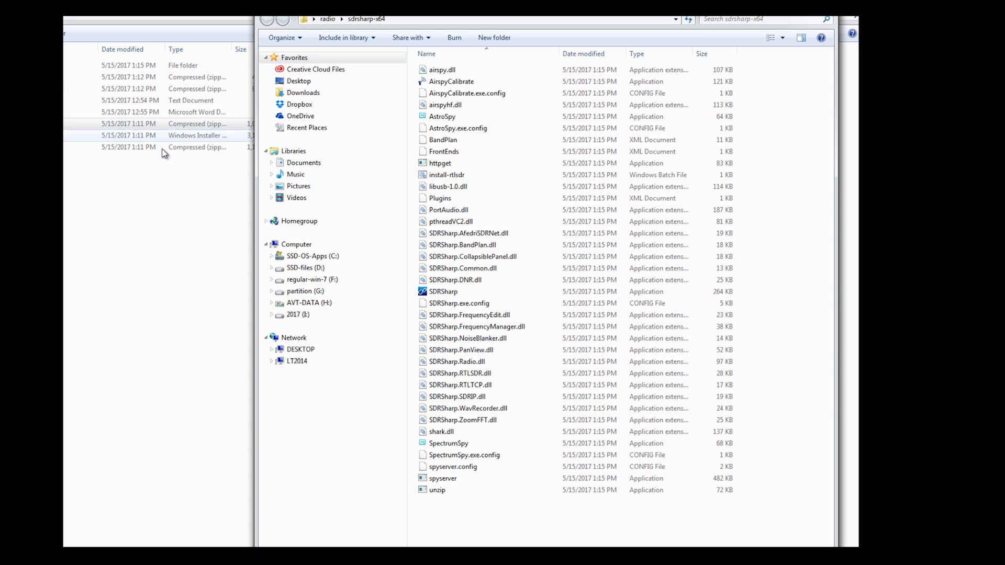
key("alt+F4")
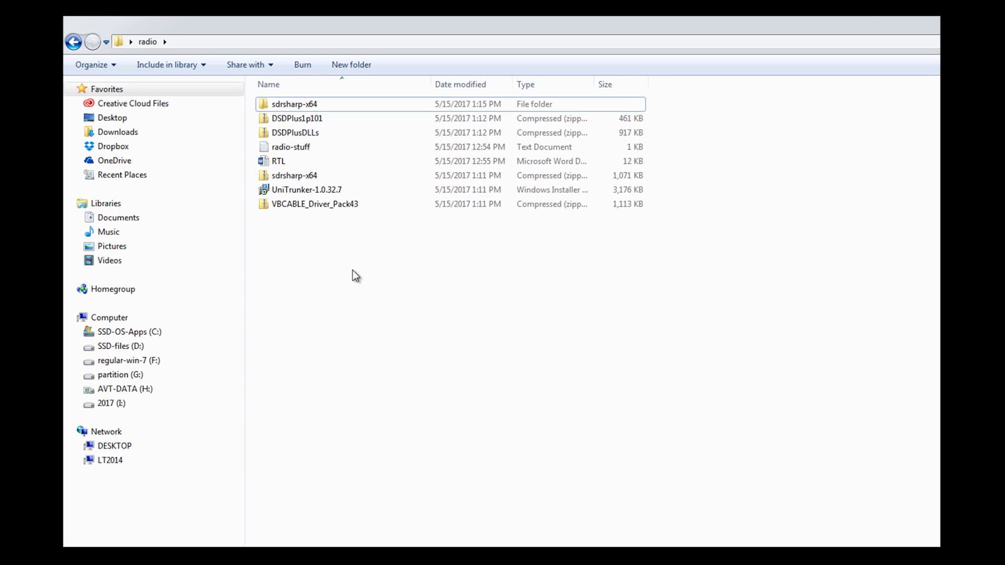
Create a new folder named 'zipped' in radio and drag the sdrsharp-x64 zip into it
right_click(348, 263)
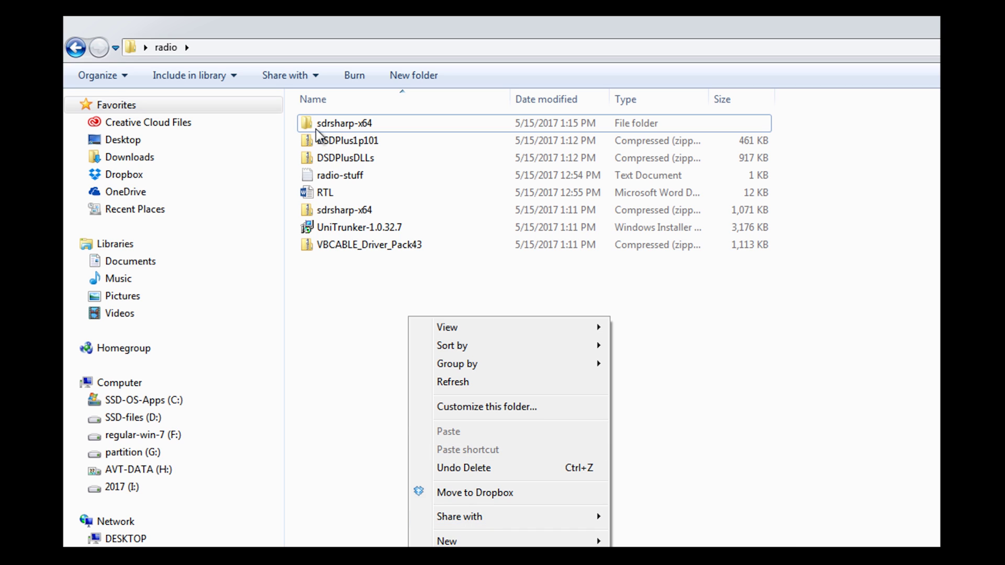
mouse_move(507, 542)
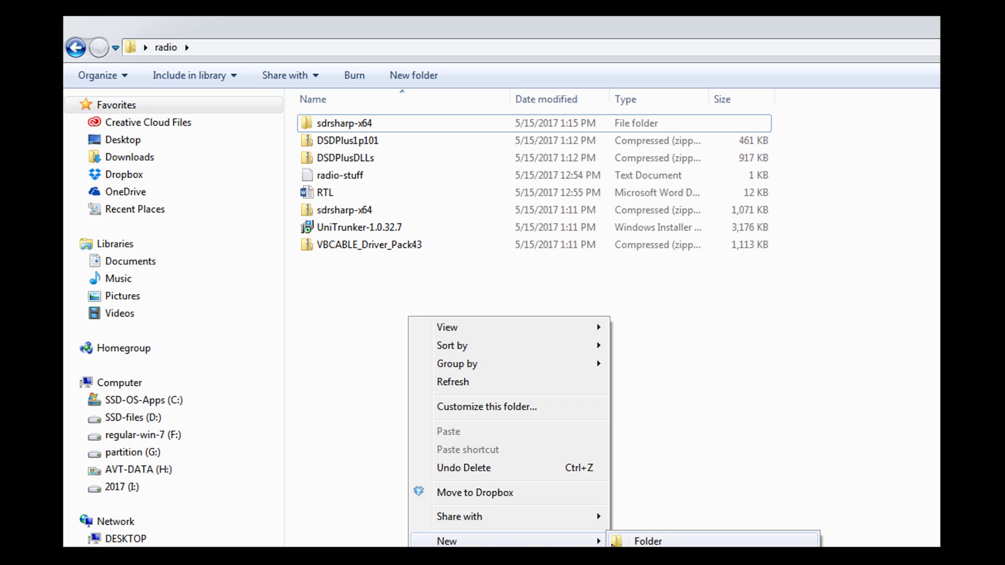
left_click(669, 542)
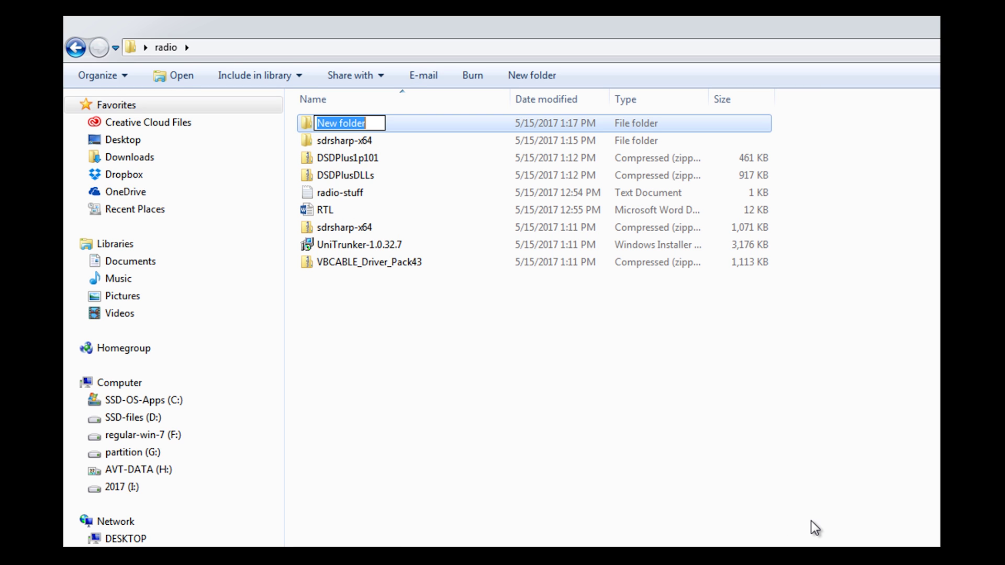
type("zipped")
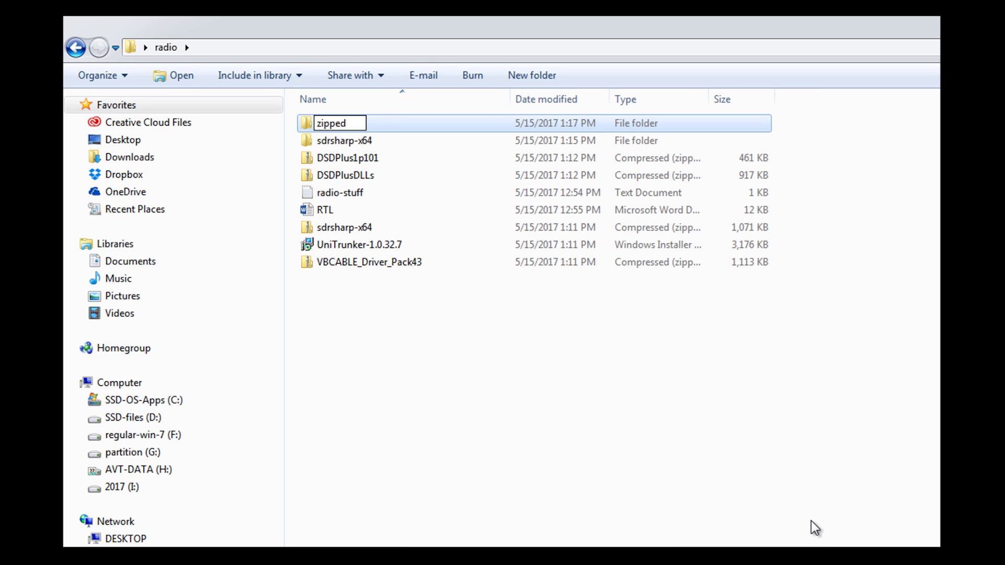
key("Return")
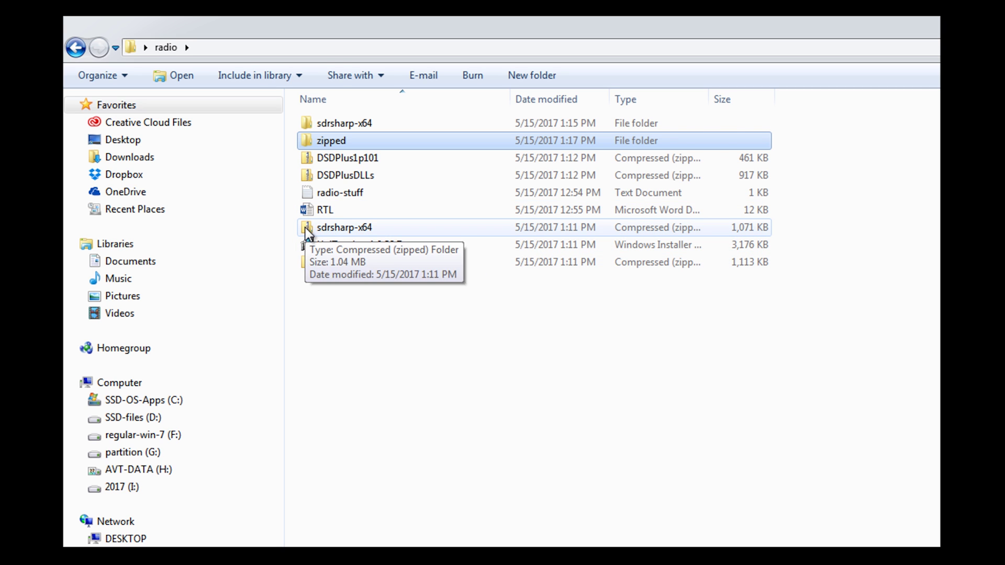
left_click_drag(323, 233, 339, 141)
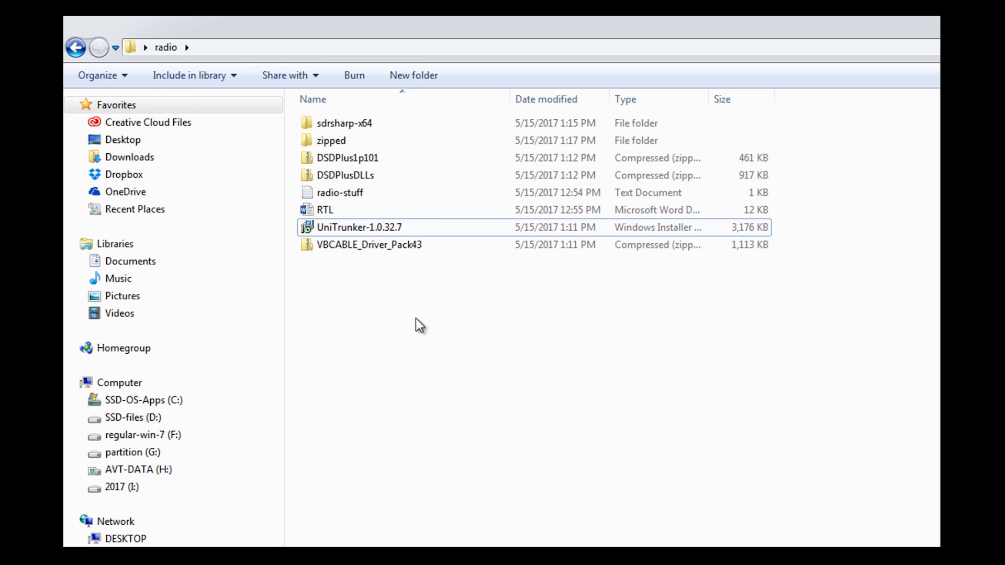
Run install-rtlsdr.bat in sdrsharp-x64 to add rtlsdr.dll and zadig, and check the driver installation status
double_click(343, 123)
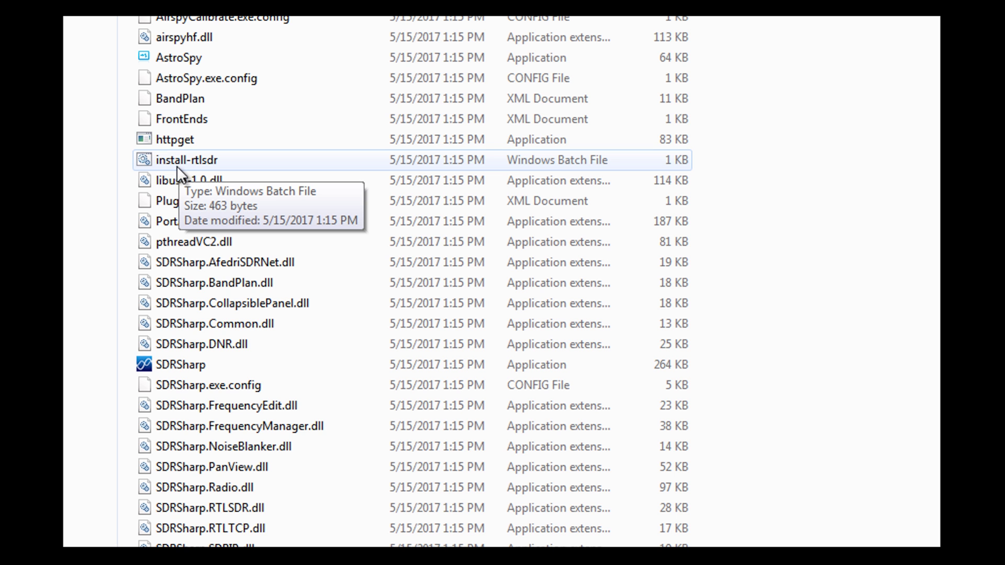
double_click(142, 157)
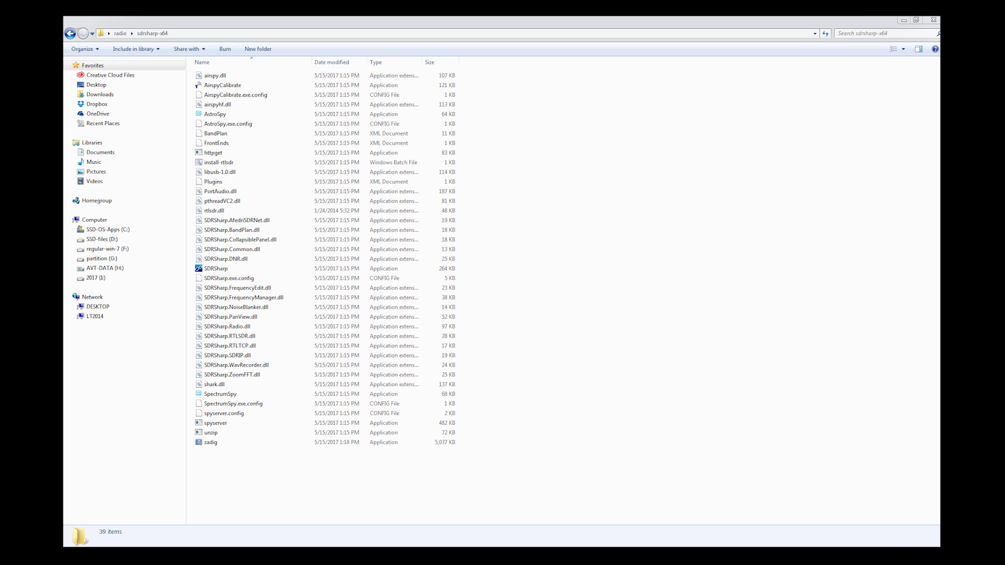
left_click(863, 531)
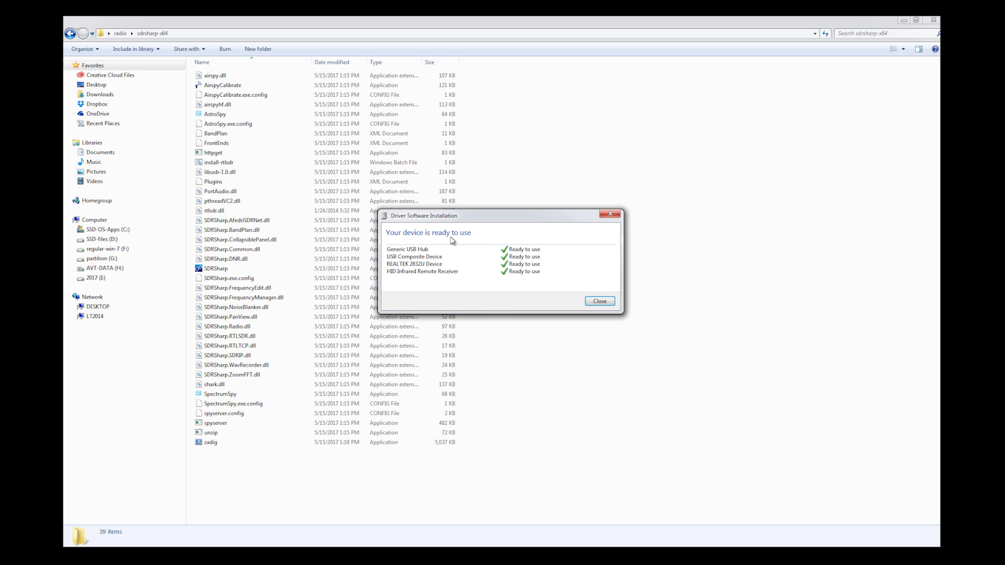
Close the Driver Software Installation notice and launch zadig as administrator
left_click(597, 301)
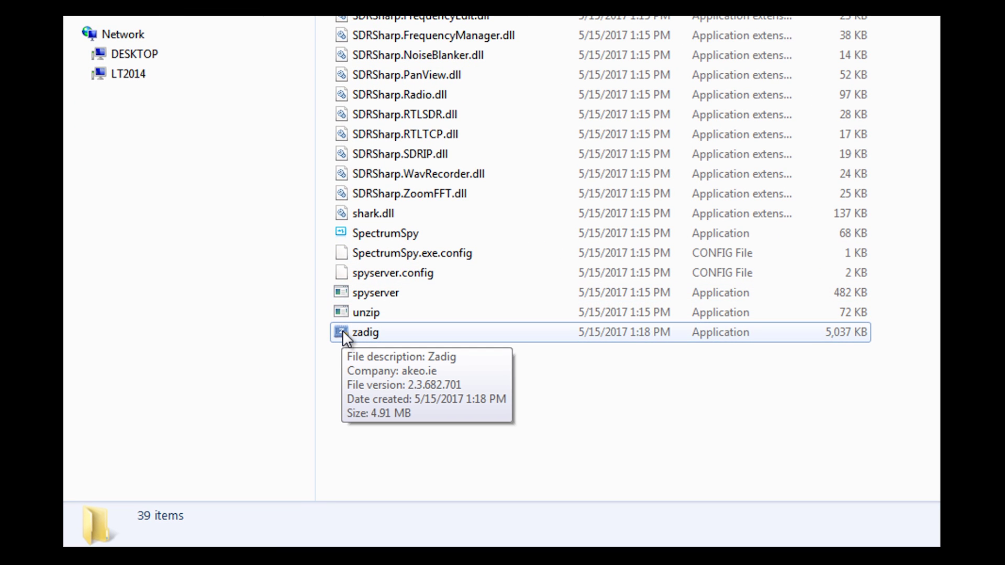
right_click(342, 331)
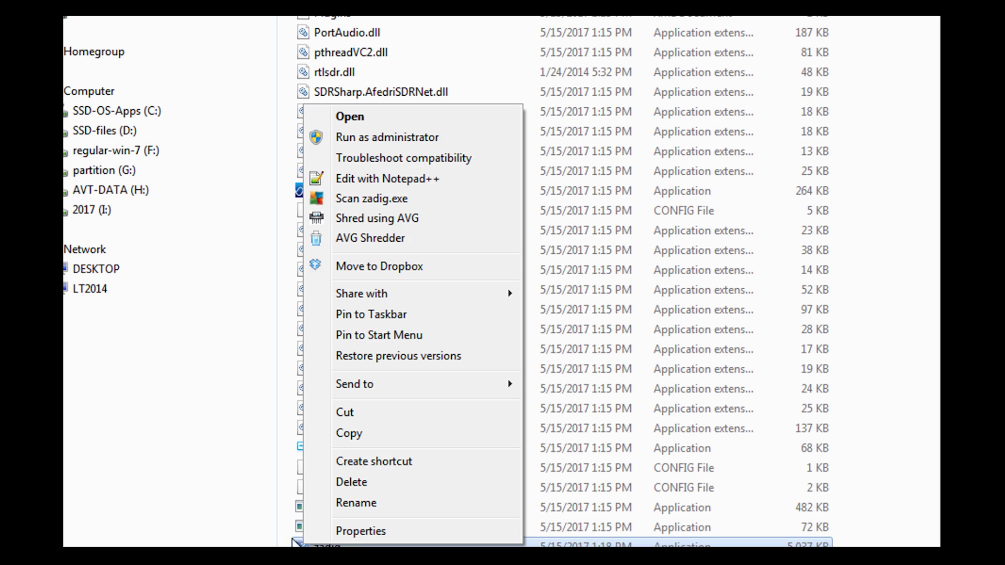
left_click(373, 138)
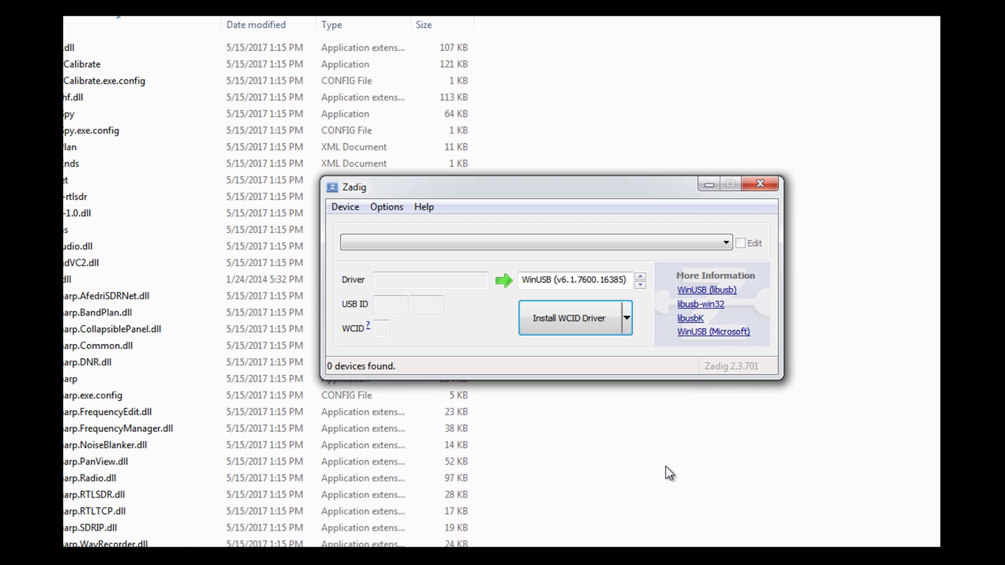
Enable Options > List All Devices so Zadig's drop-down shows all 8 USB devices
left_click(713, 244)
left_click(713, 246)
left_click(382, 205)
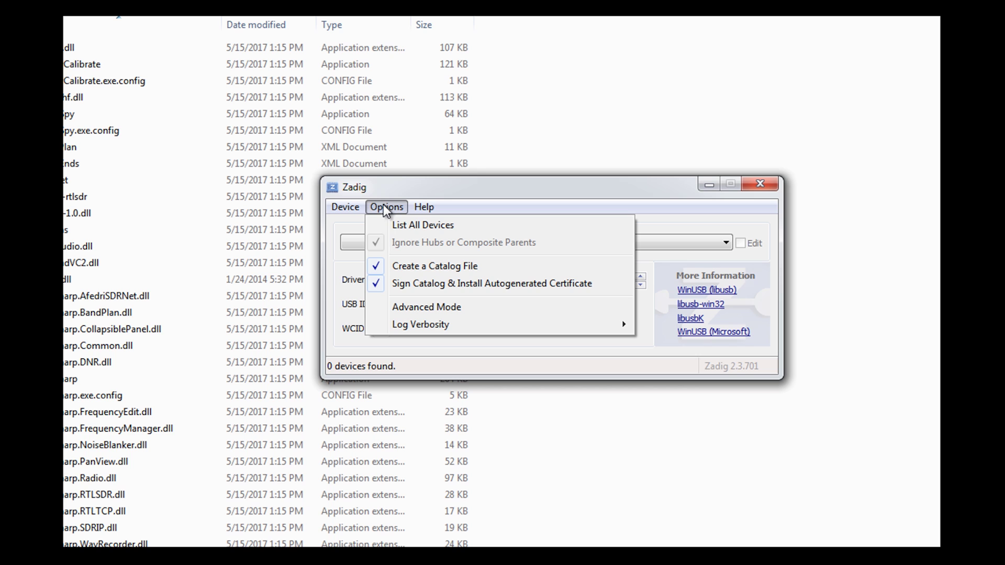
left_click(417, 226)
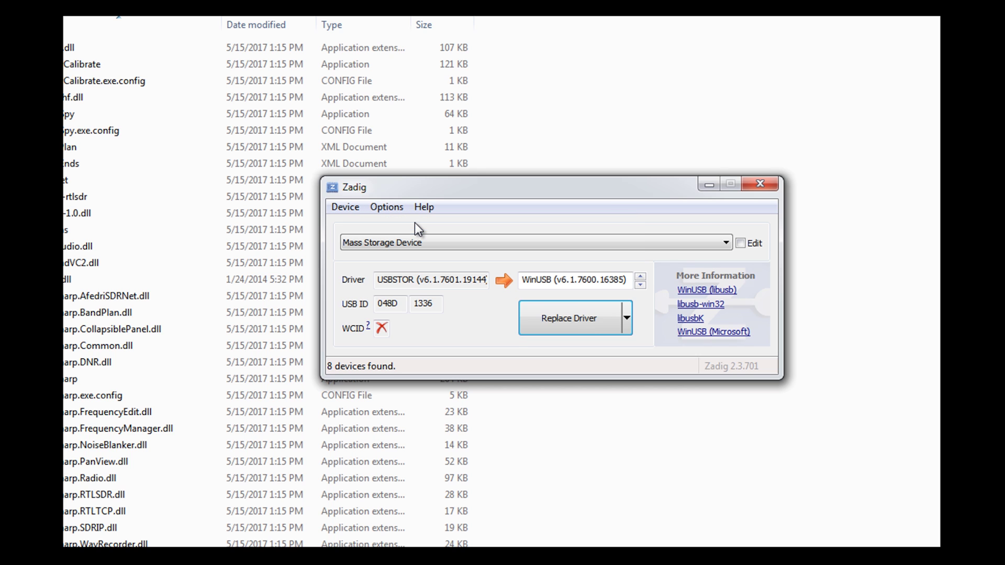
left_click(725, 244)
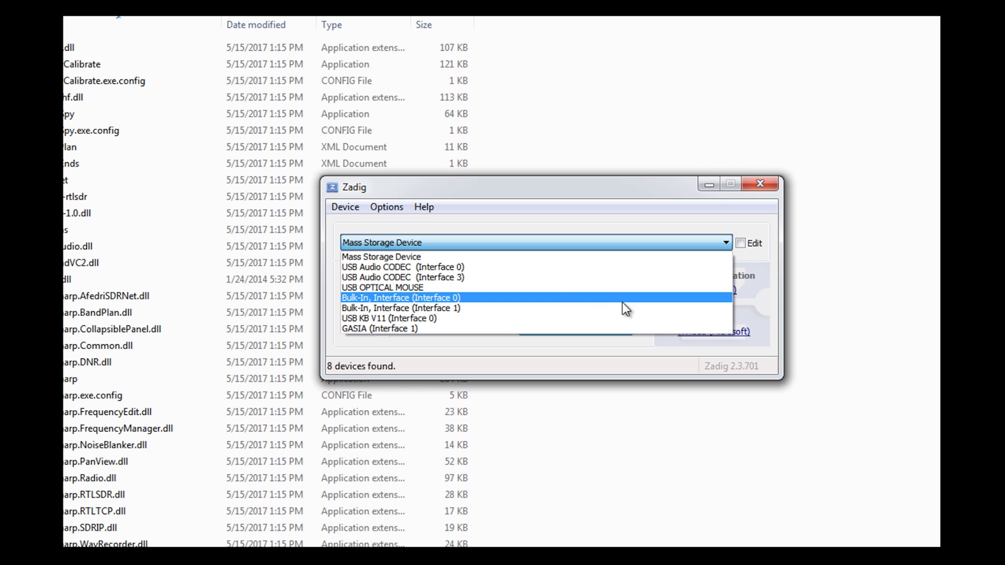
Replace the RTL2832UUSB driver on Bulk-In, Interface (Interface 0) with WinUSB (v6.1.7600.16385)
left_click(558, 299)
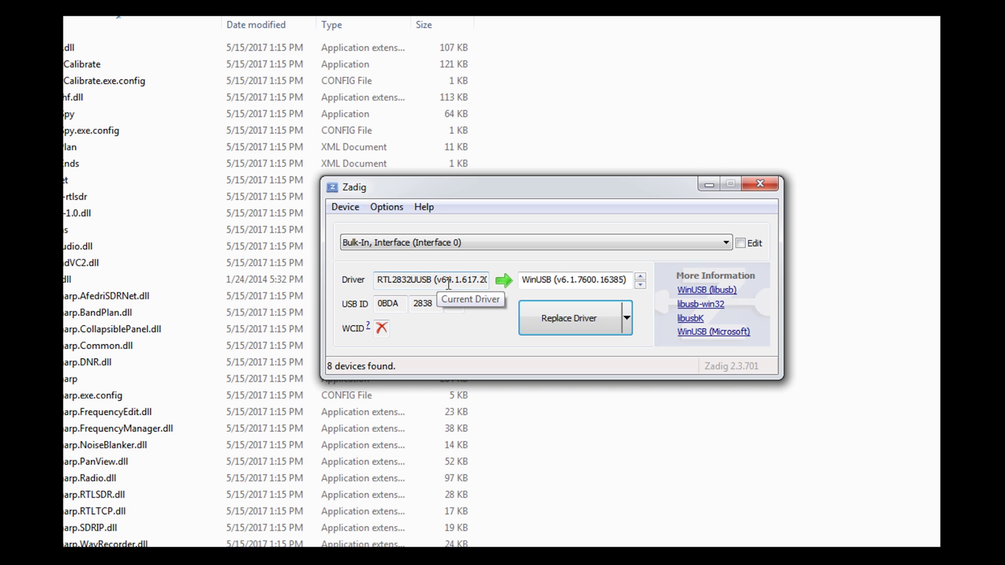
left_click(569, 318)
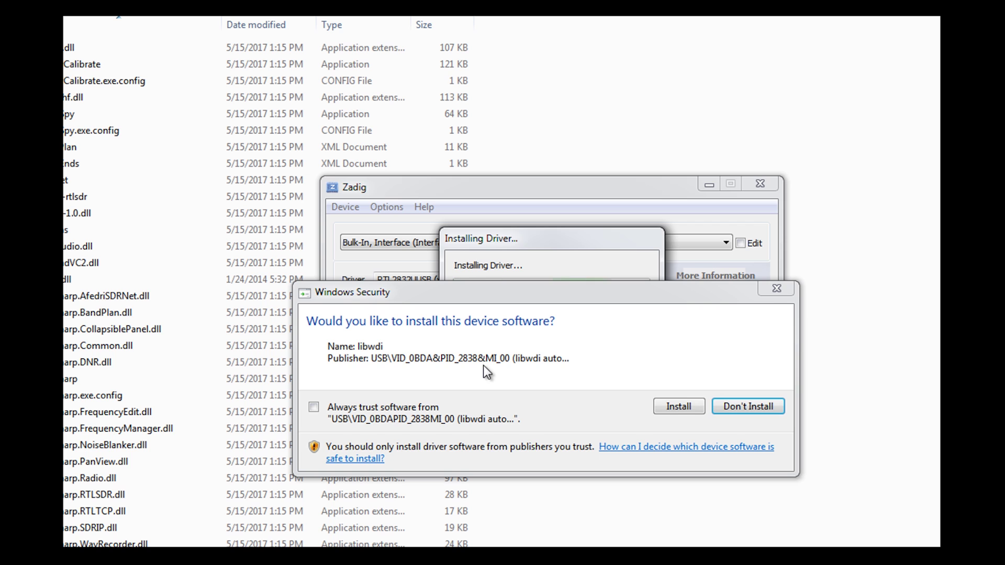
left_click(678, 406)
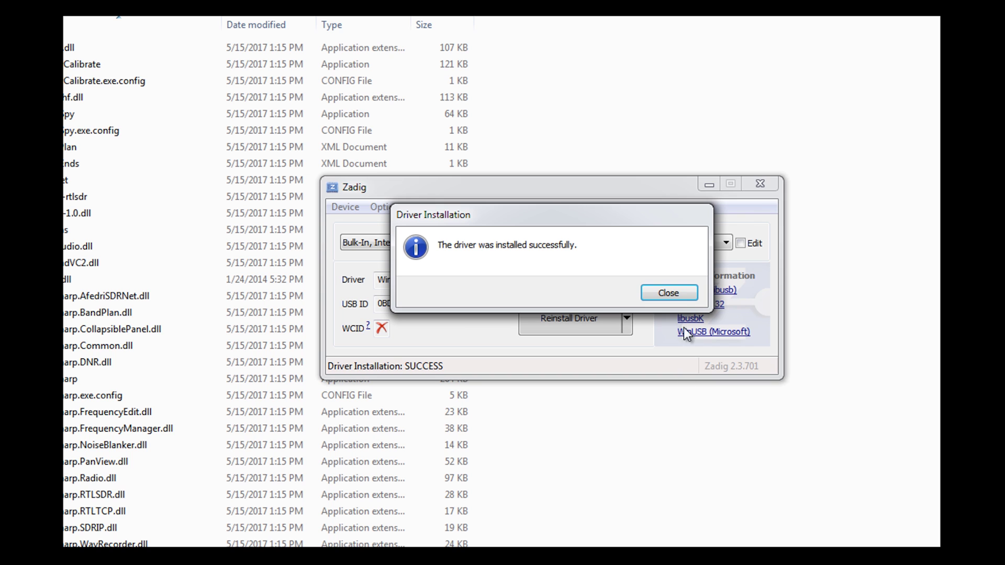
left_click(668, 293)
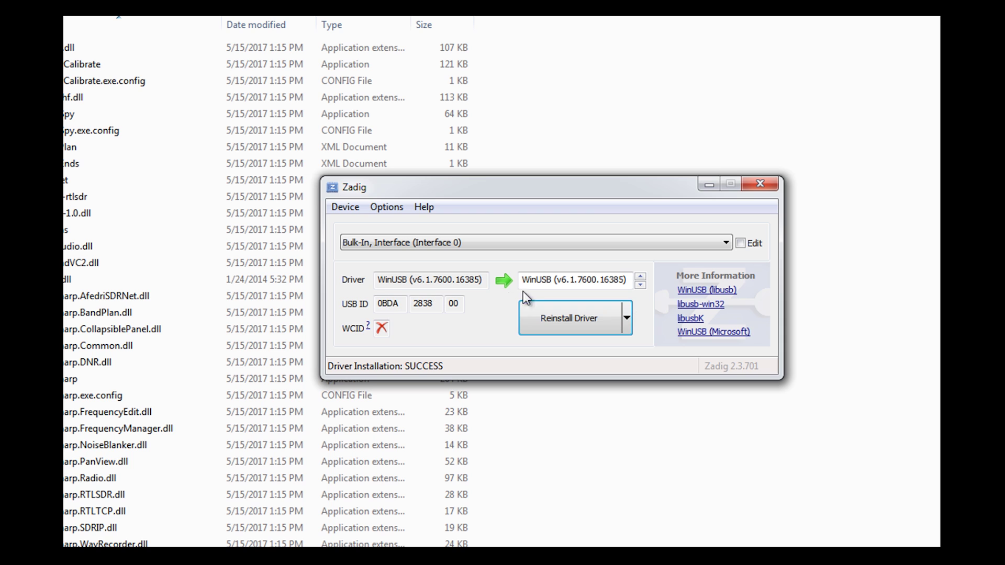